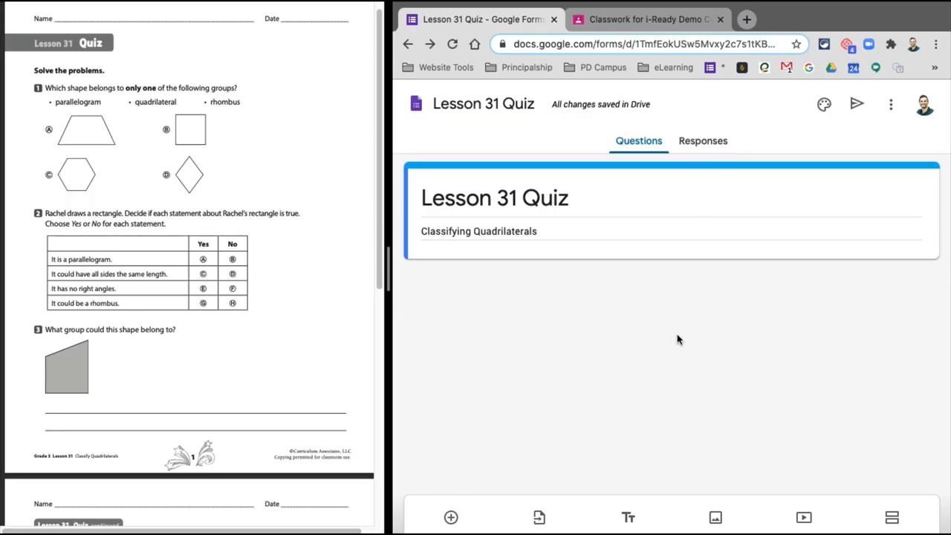
Step: Add a multiple choice question and copy in the worksheet text "Which shape belongs to only one of the following groups?"
left_click(452, 519)
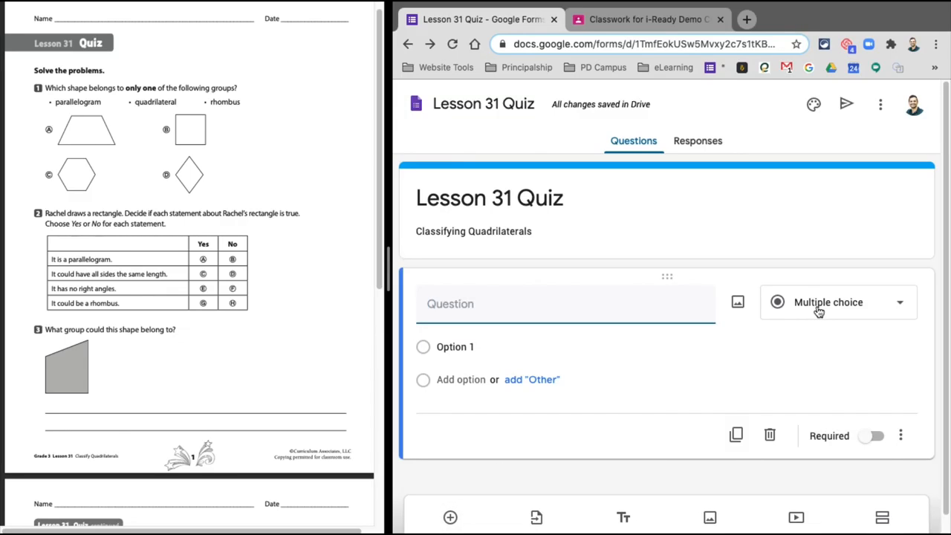
left_click(171, 128)
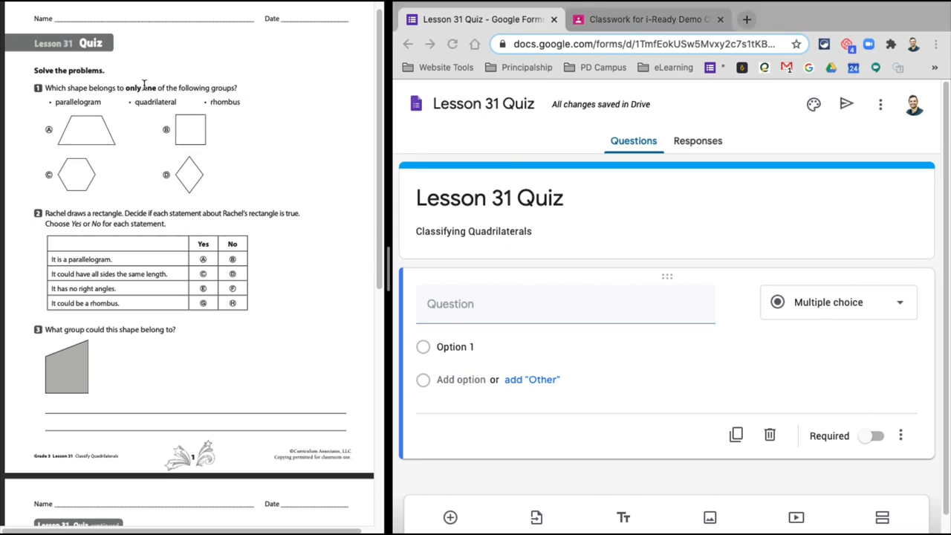
left_click_drag(239, 89, 46, 89)
key("ctrl+c")
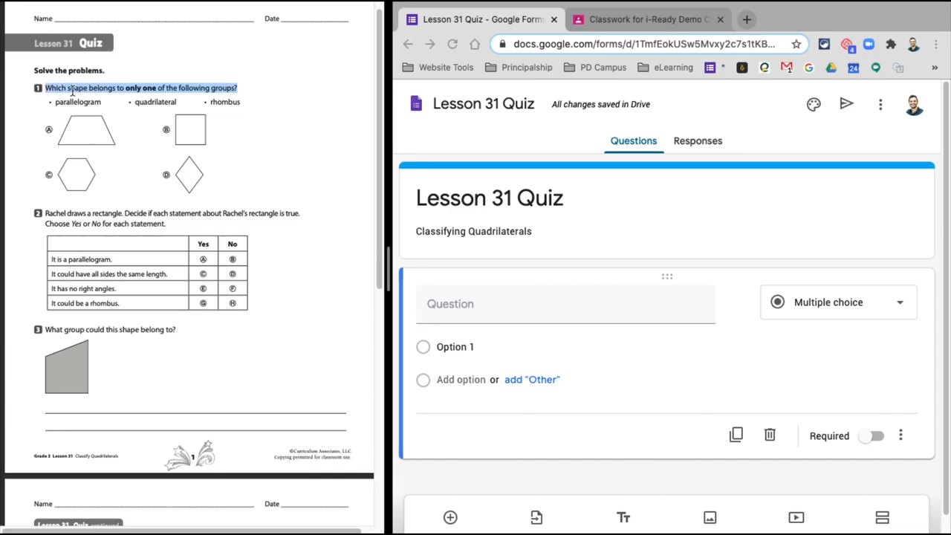
left_click(498, 309)
key("ctrl+v")
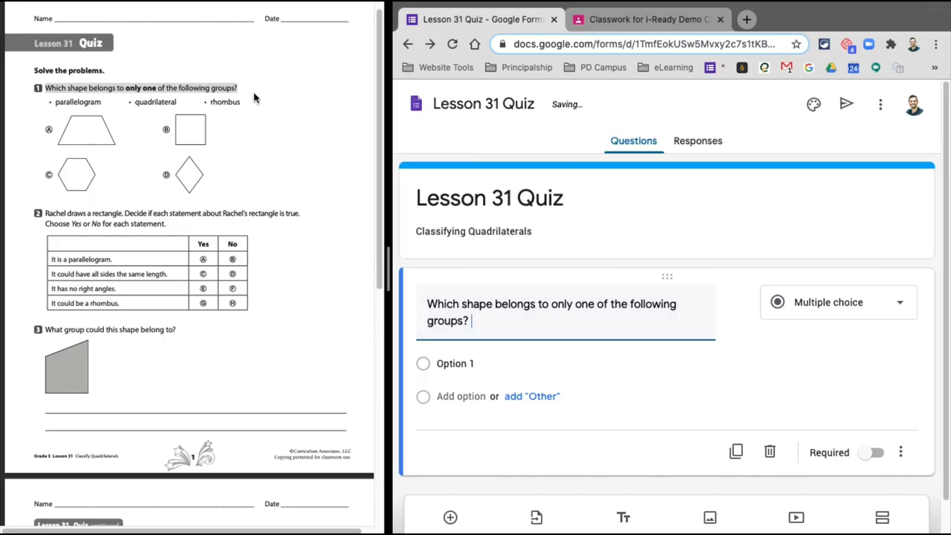
Step: Copy the worksheet's bulleted groups parallelogram, quadrilateral and rhombus to the end of the question text
left_click(192, 102)
left_click(147, 105)
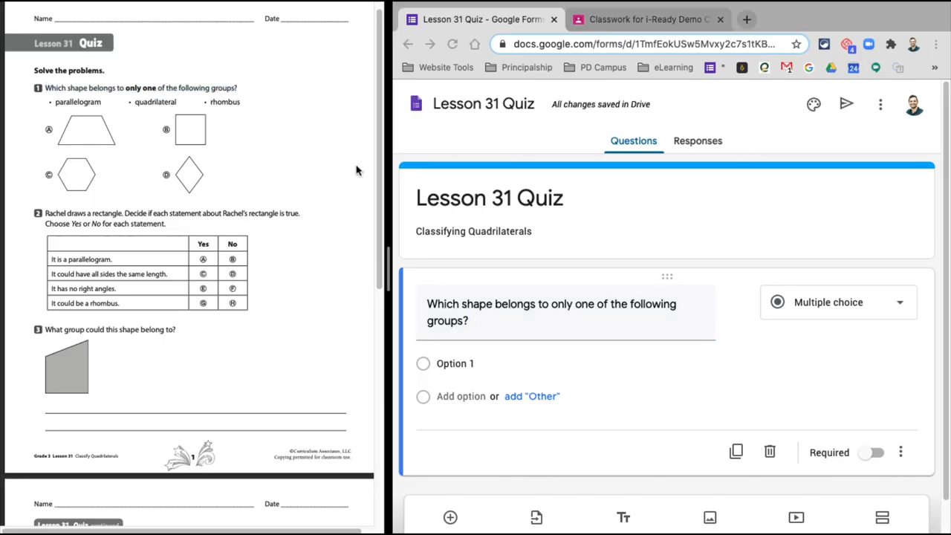
left_click(484, 327)
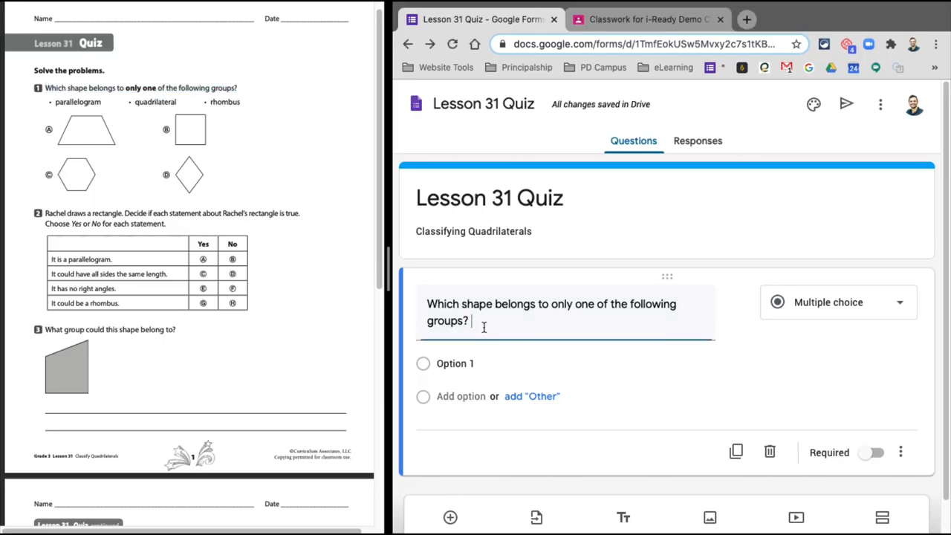
left_click(243, 103)
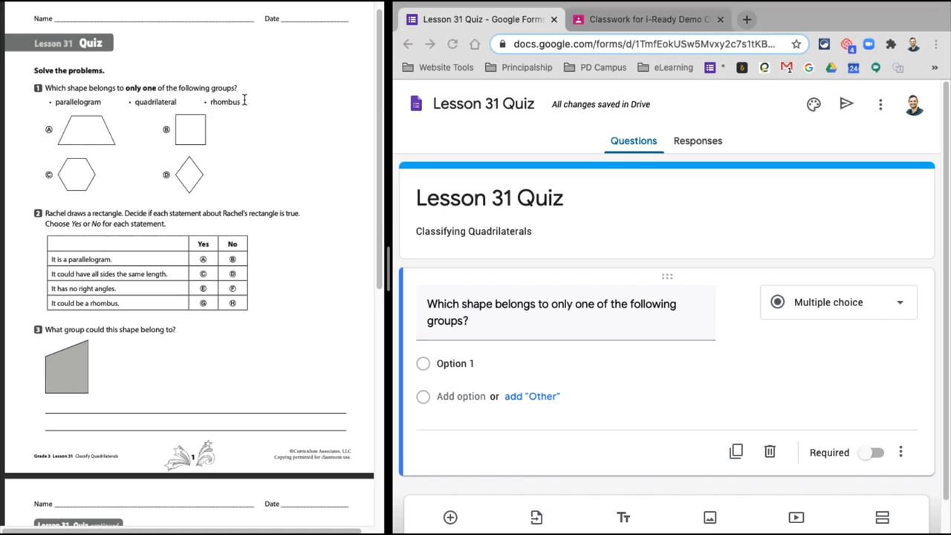
left_click_drag(244, 102, 44, 102)
key("ctrl+c")
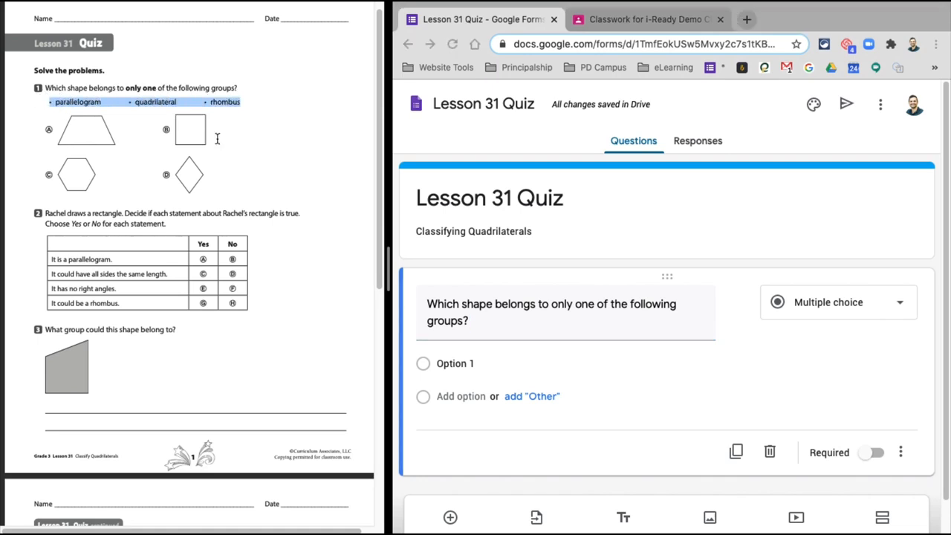
left_click(496, 325)
key("ctrl+v")
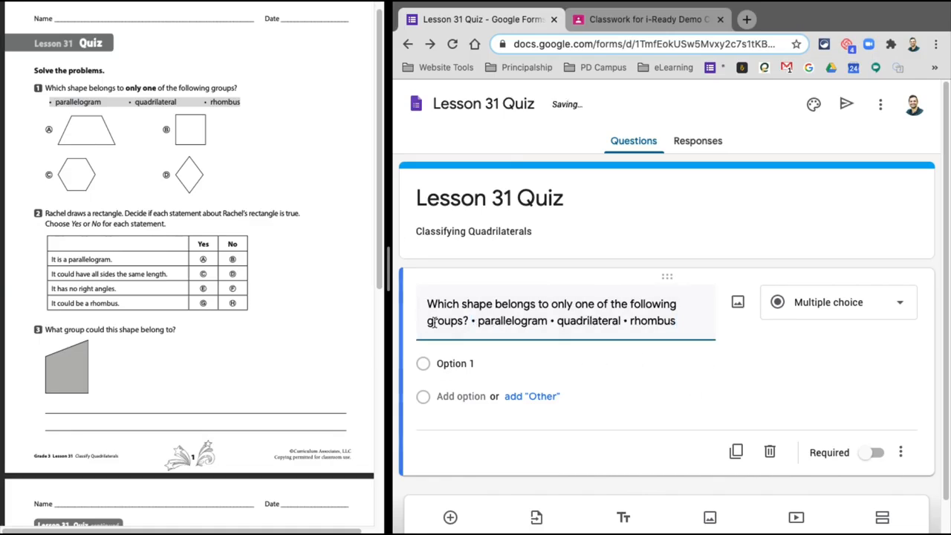
Step: Take a screenshot of the trapezoid in the worksheet and insert it as the first answer option's image
left_click(138, 166)
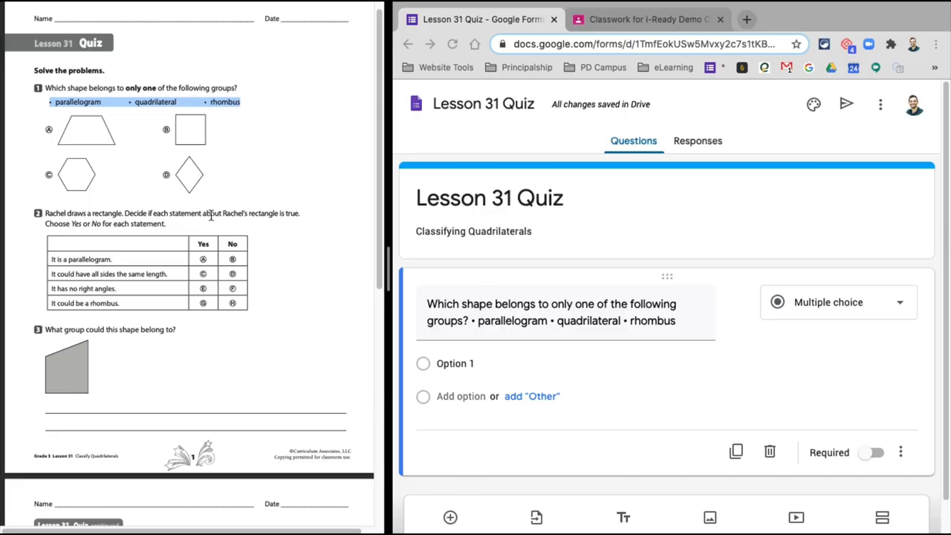
scroll(147, 179, "up", 5)
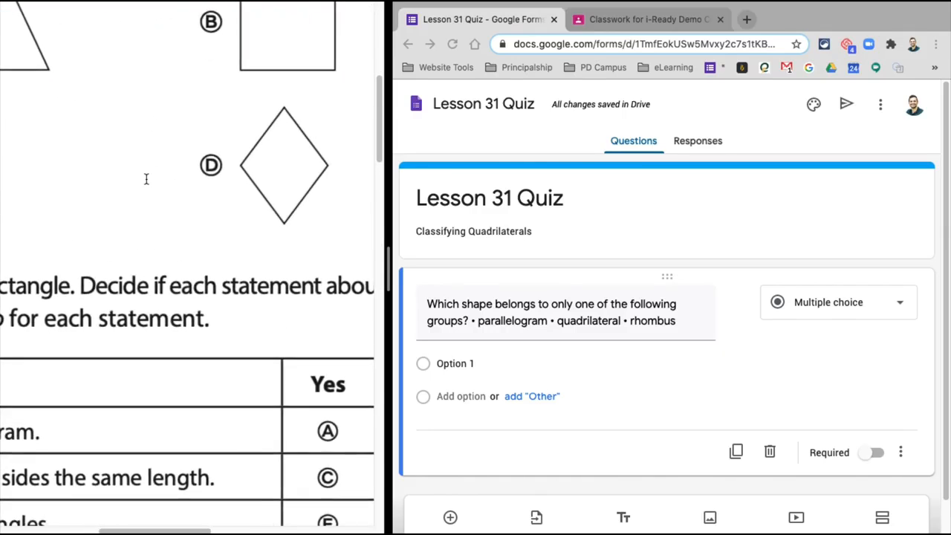
scroll(146, 178, "down", 5)
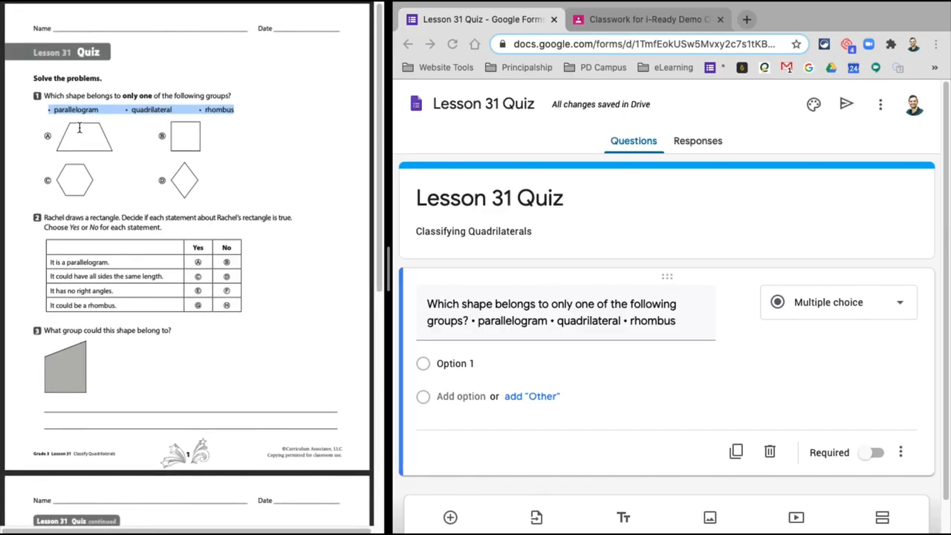
scroll(79, 128, "up", 5)
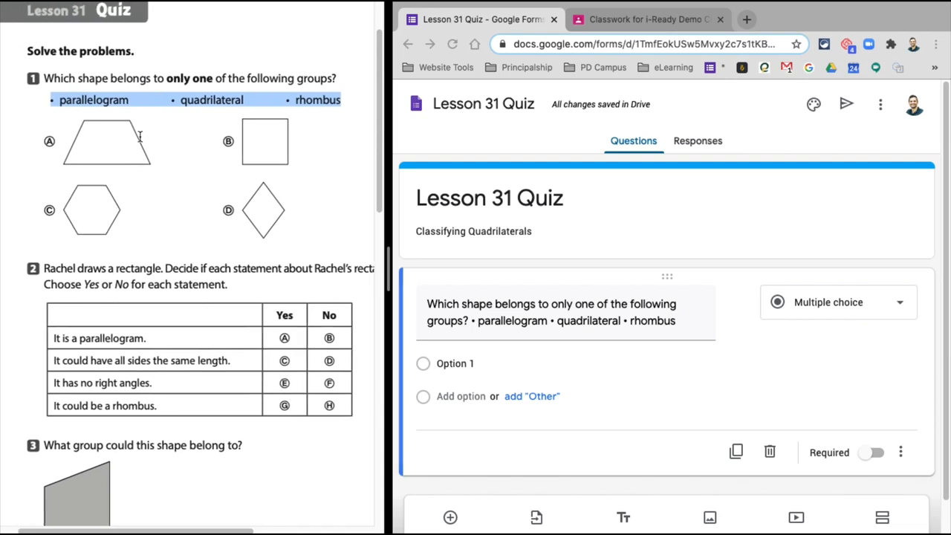
left_click(632, 209)
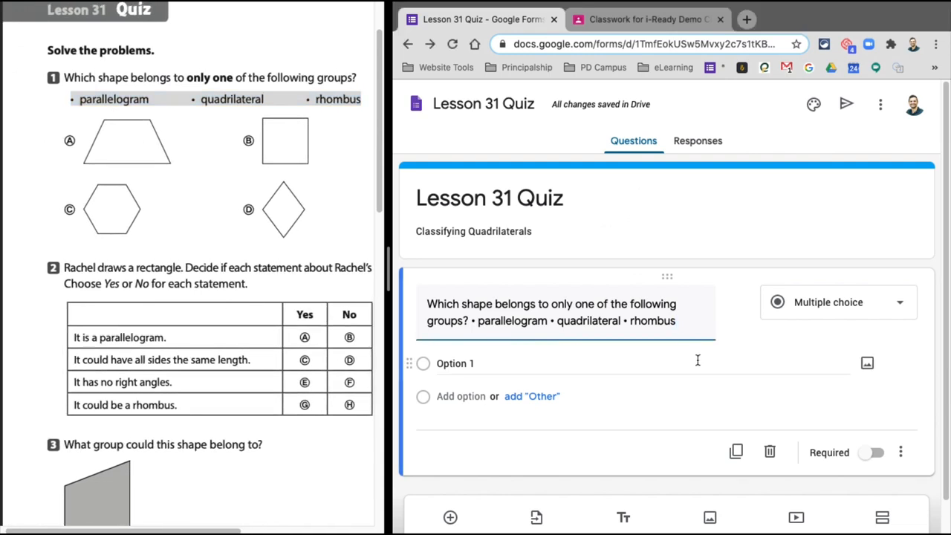
left_click(335, 274)
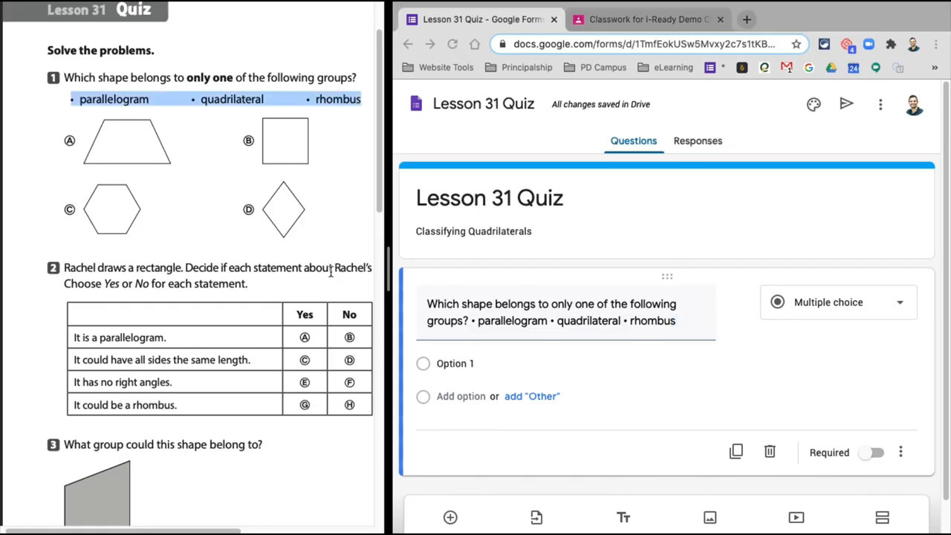
scroll(337, 273, "right", 2)
scroll(337, 273, "down", 1)
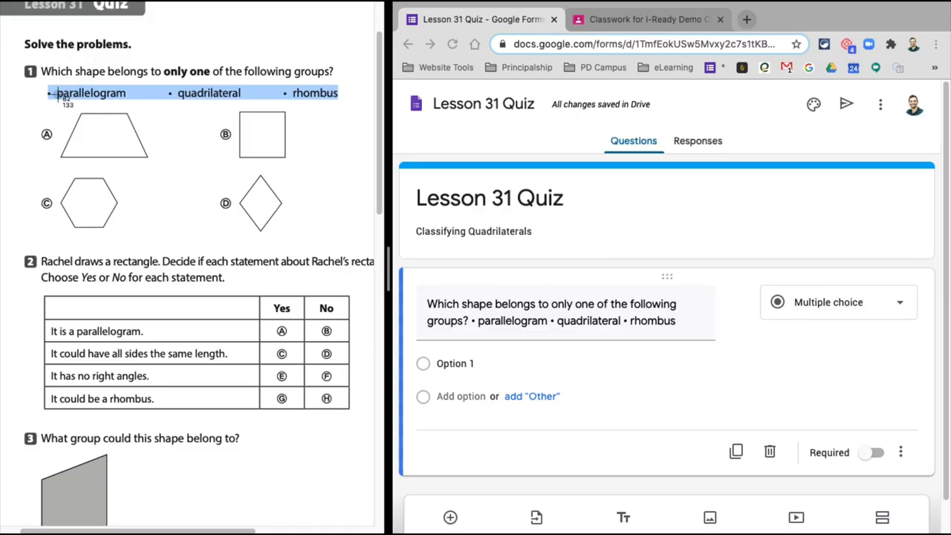
left_click_drag(52, 101, 154, 171)
left_click(797, 352)
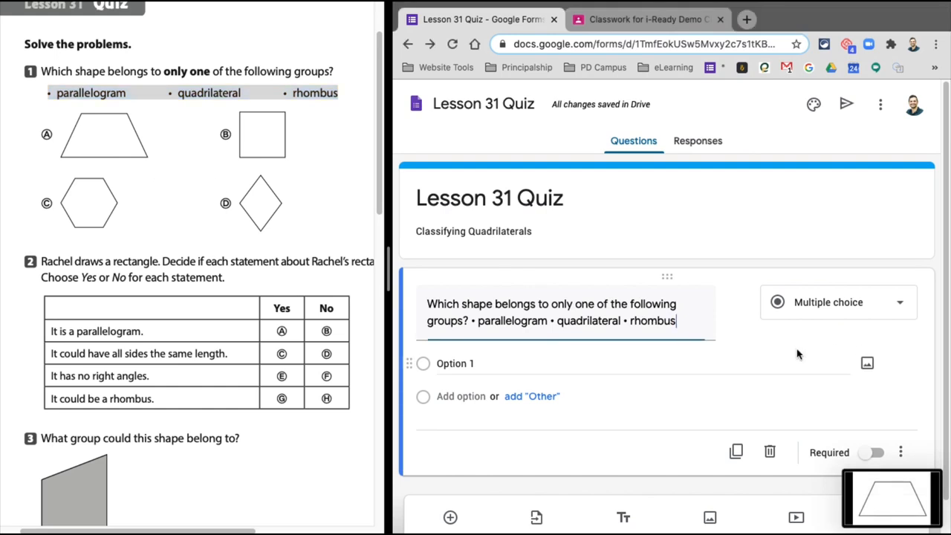
left_click(867, 362)
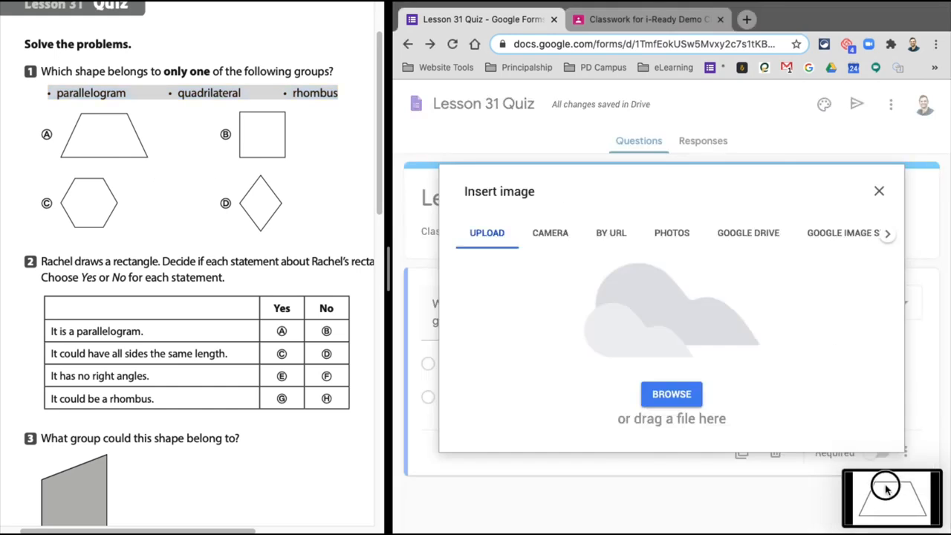
left_click_drag(880, 487, 713, 352)
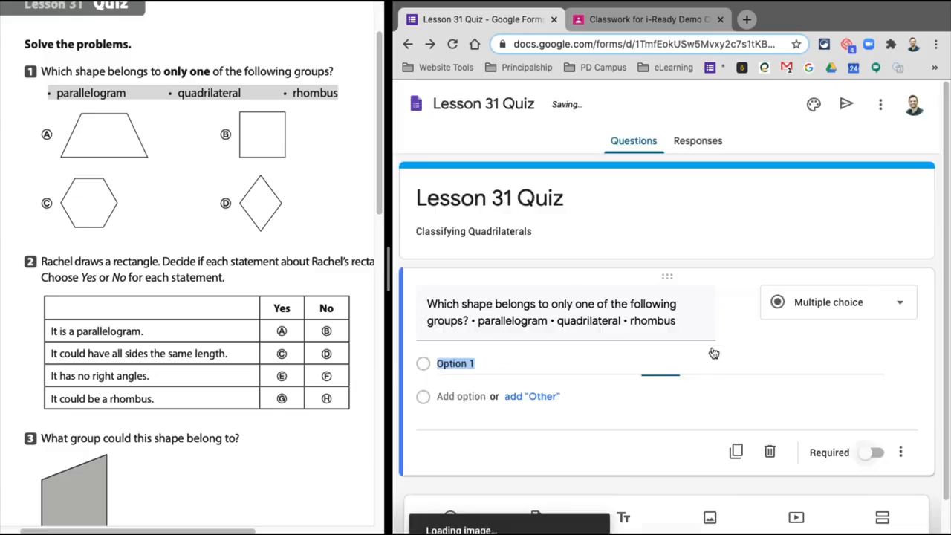
Step: Clear the first option's label and add a second answer option
key("BackSpace")
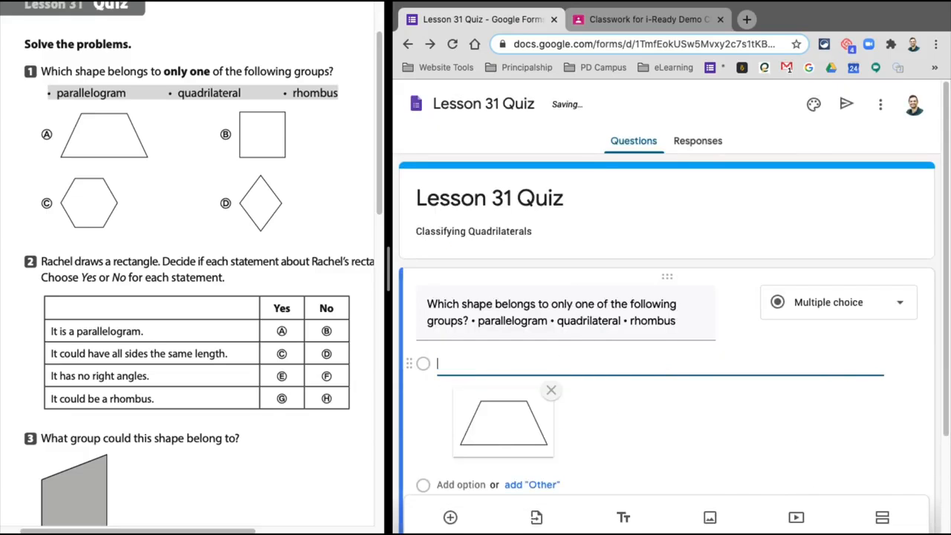
left_click(649, 433)
scroll(650, 433, "down", 2)
key("BackSpace")
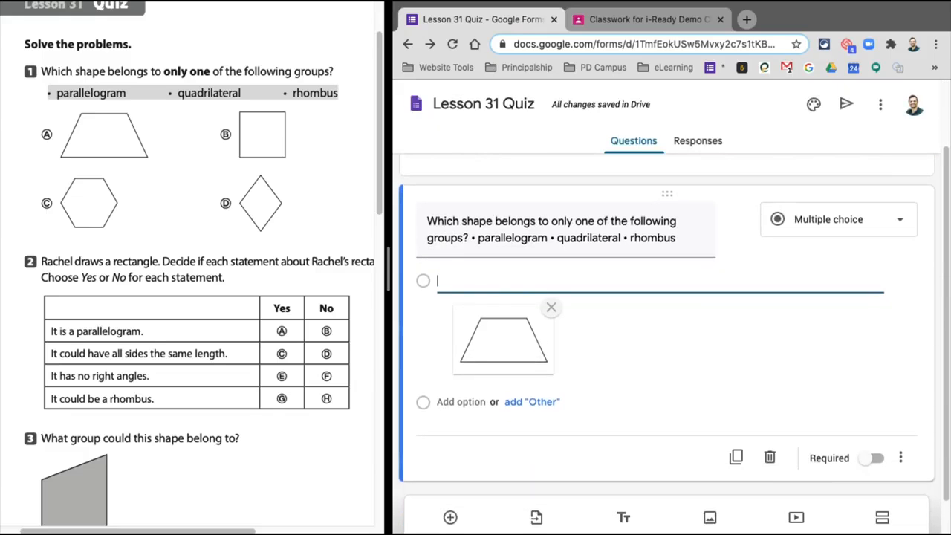
left_click(456, 401)
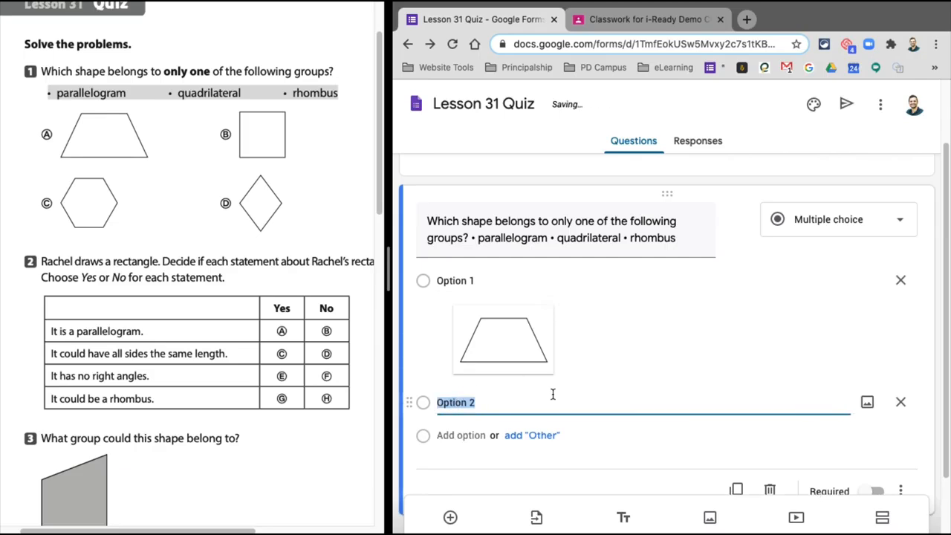
Step: Label the first answer option A and the second answer option B
left_click(479, 281)
left_click(478, 281)
key("BackSpace")
type("A")
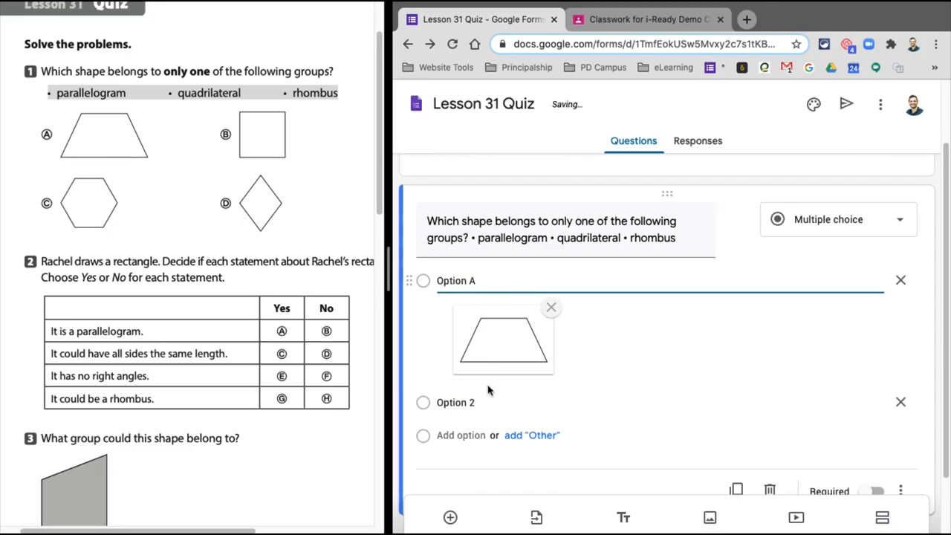
left_click(485, 401)
left_click(484, 401)
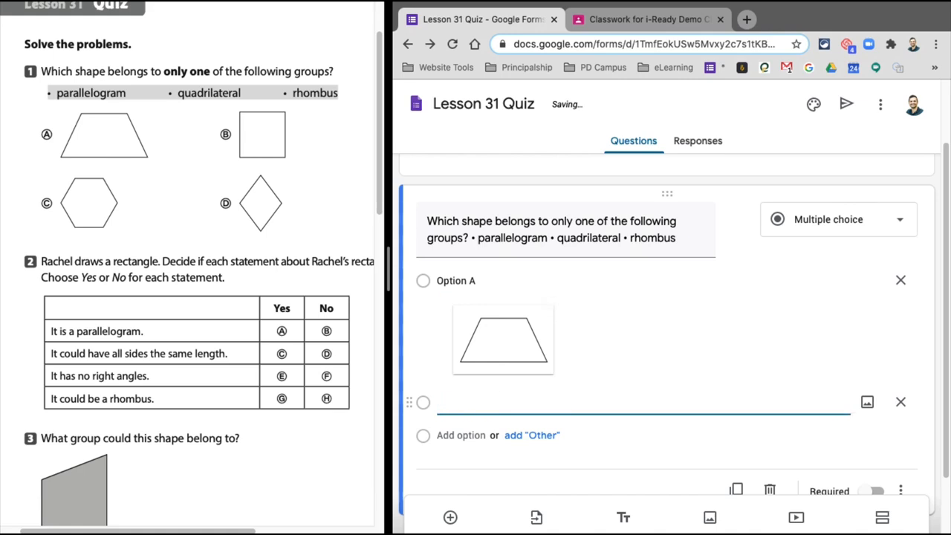
type("B")
left_click(472, 281)
type("A")
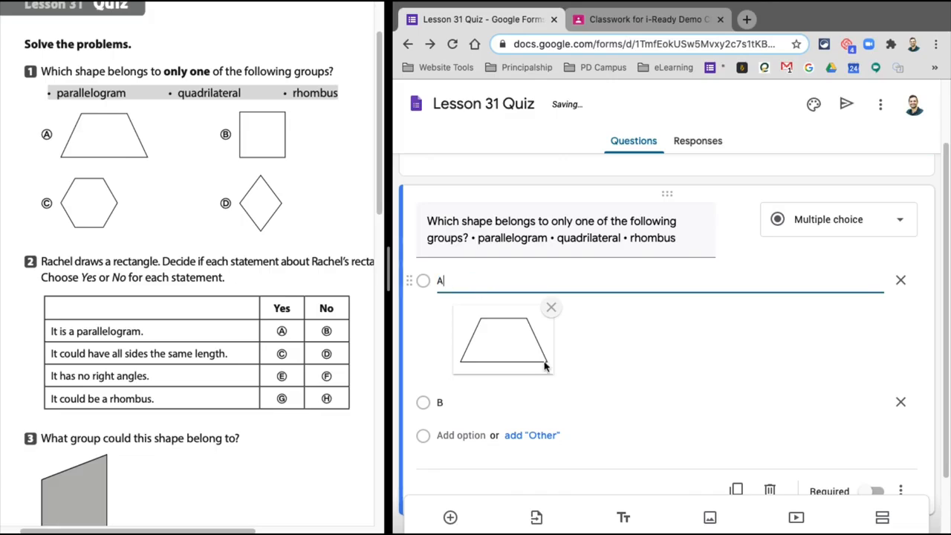
Step: Take a screenshot of the square in the worksheet and insert it as option B's image
left_click(535, 402)
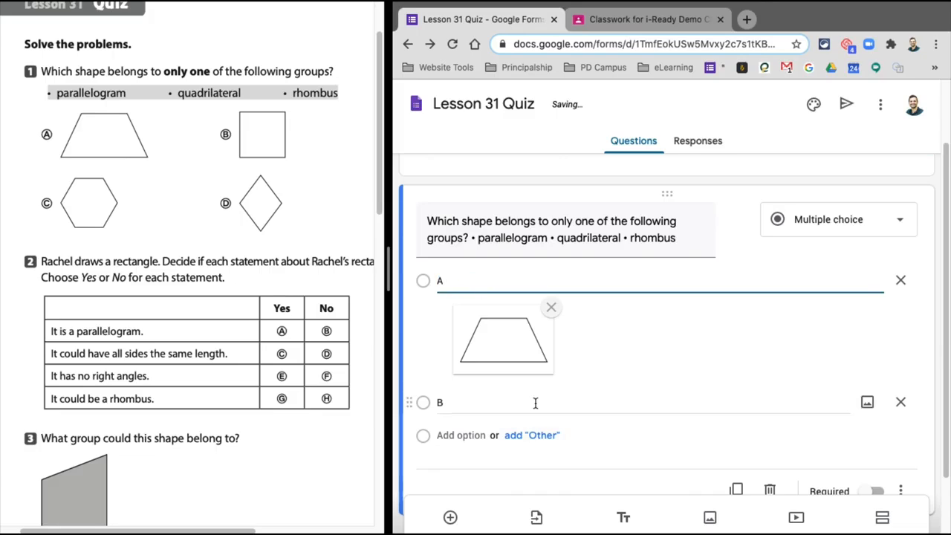
left_click(868, 403)
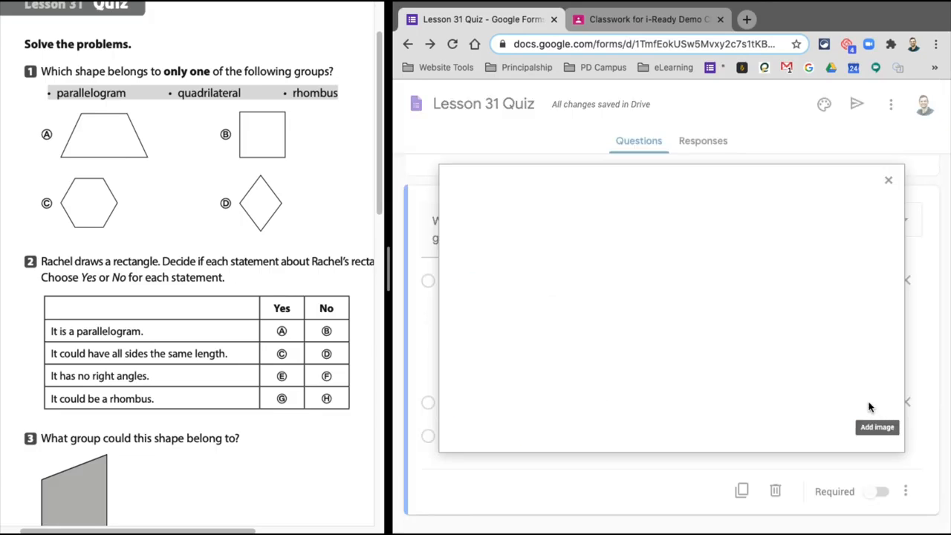
left_click(291, 177)
key("super+shift+4")
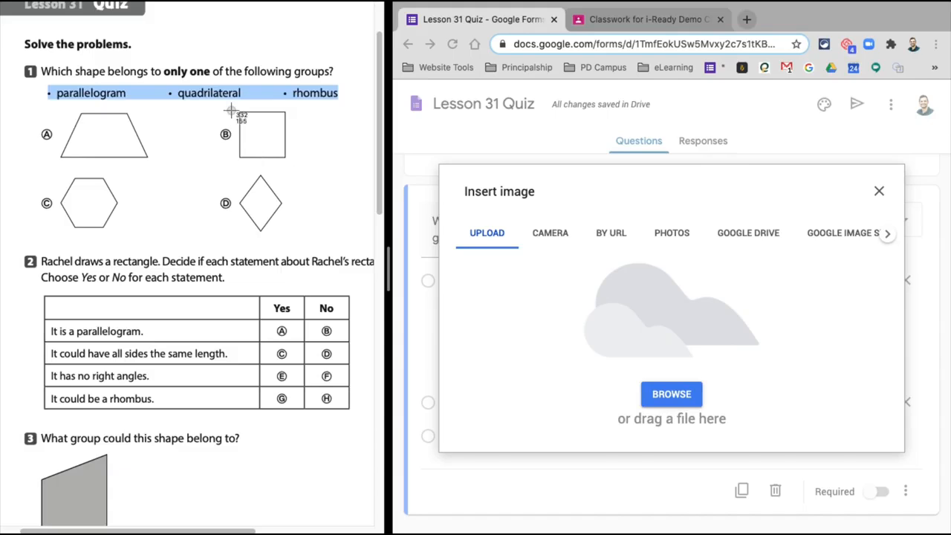
left_click_drag(232, 109, 296, 171)
left_click_drag(908, 492, 675, 331)
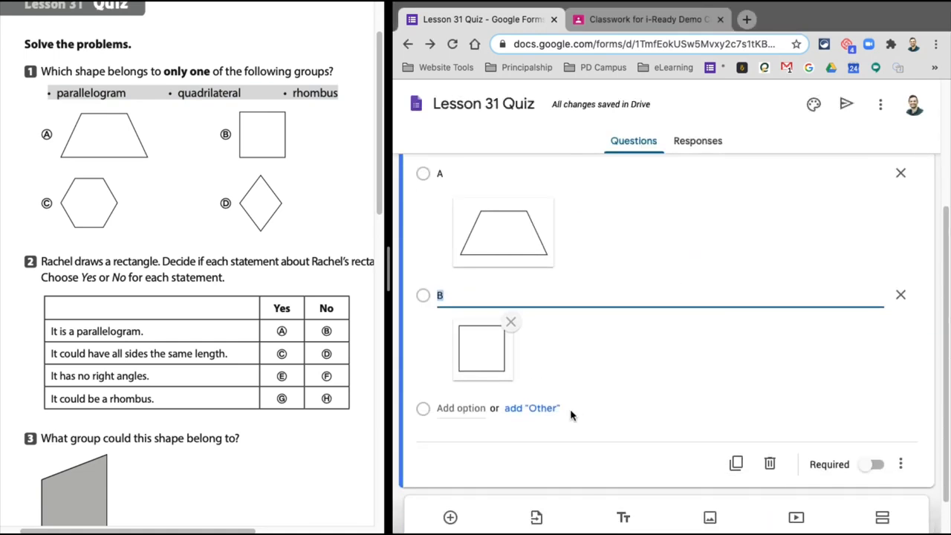
Step: Add a third answer option labelled C and insert a screenshot of the worksheet's hexagon as its image
left_click(458, 408)
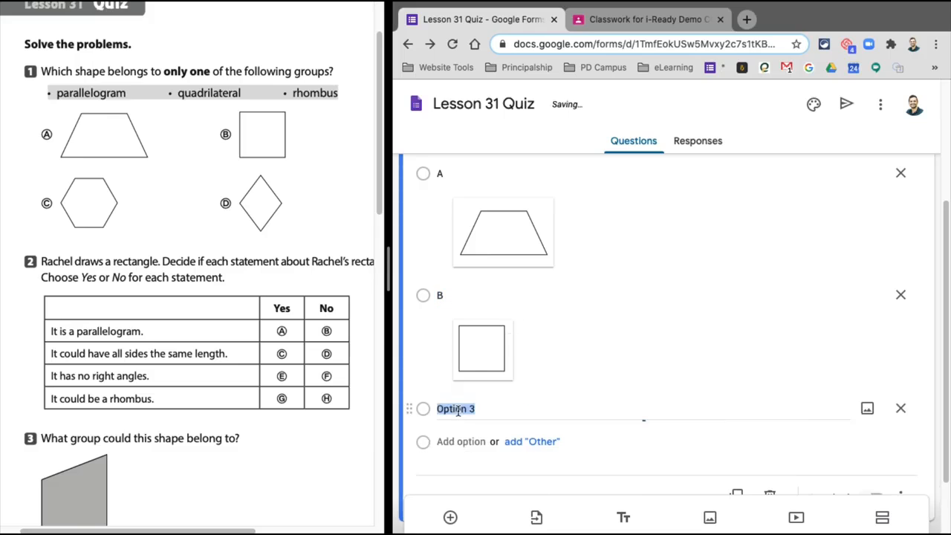
left_click(868, 411)
key("super+shift+4")
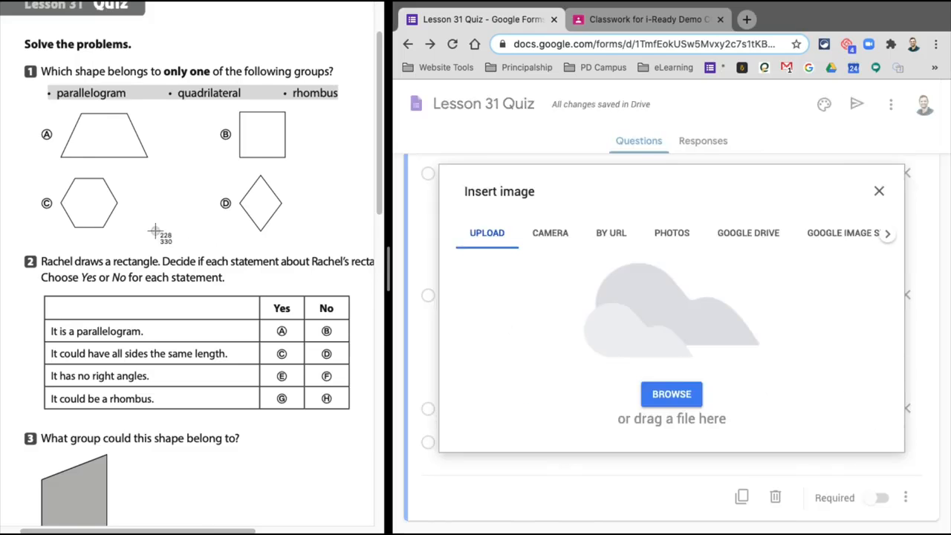
left_click_drag(56, 171, 122, 236)
left_click_drag(892, 501, 721, 405)
Step: Add answer option D with a screenshot of the worksheet's rhombus as its image, and mark the question as required
scroll(669, 409, "down", 2)
left_click(469, 433)
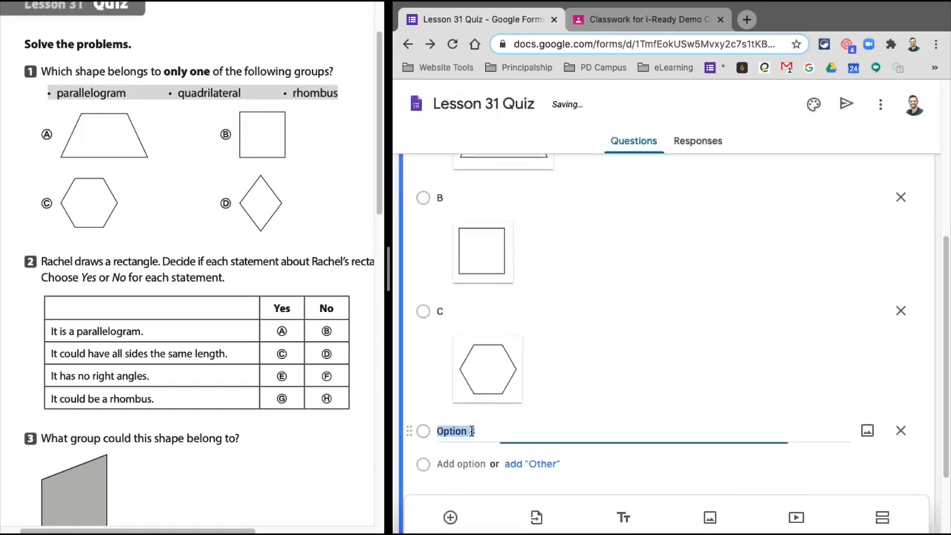
type("D")
left_click(865, 431)
key("super+shift+4")
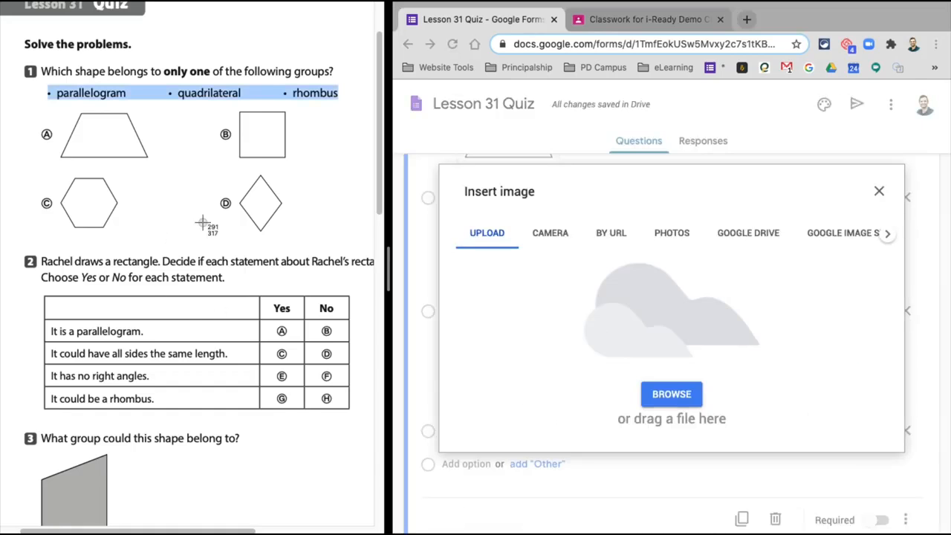
left_click_drag(237, 171, 290, 239)
left_click_drag(922, 496, 765, 401)
scroll(684, 391, "down", 3)
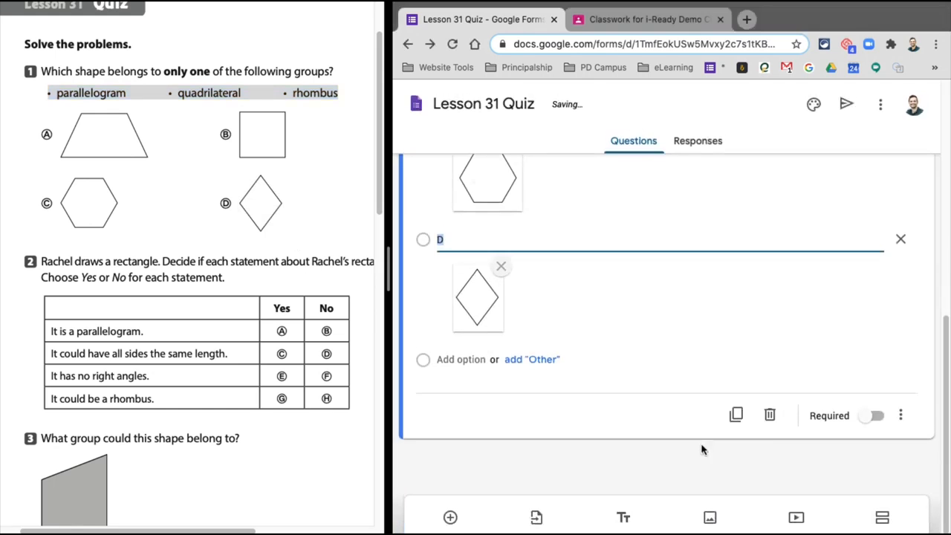
left_click(869, 421)
scroll(856, 457, "up", 10)
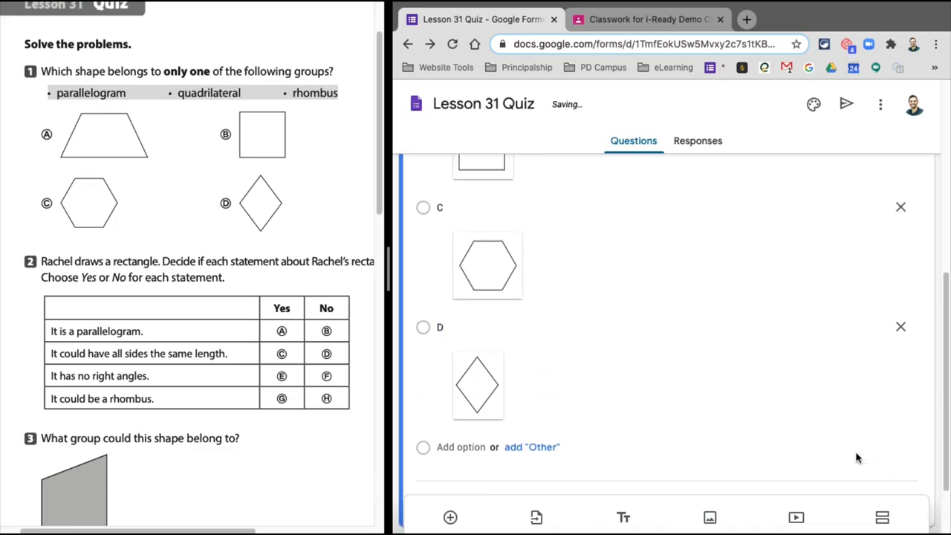
Step: Add a new question using the worksheet's full question 2 prompt and set its type to Multiple choice grid
scroll(857, 458, "down", 10)
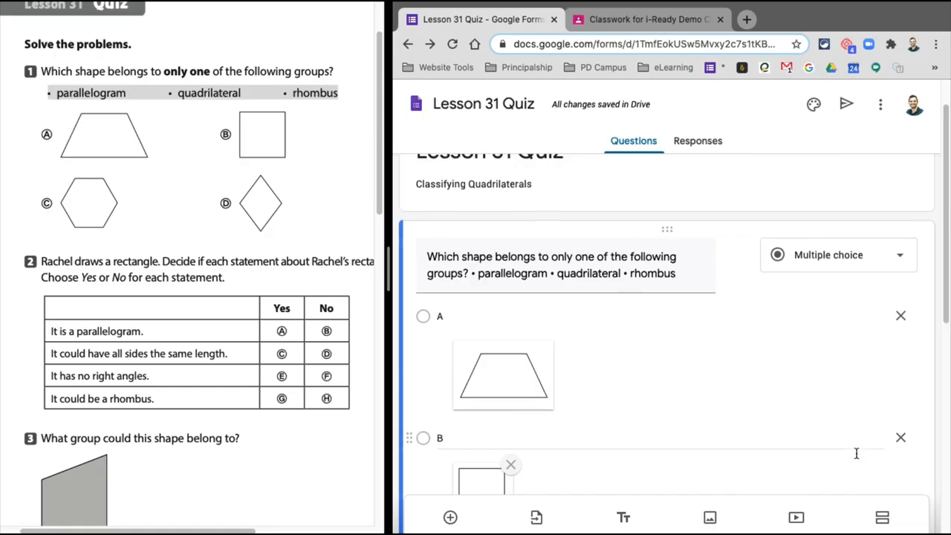
left_click(450, 517)
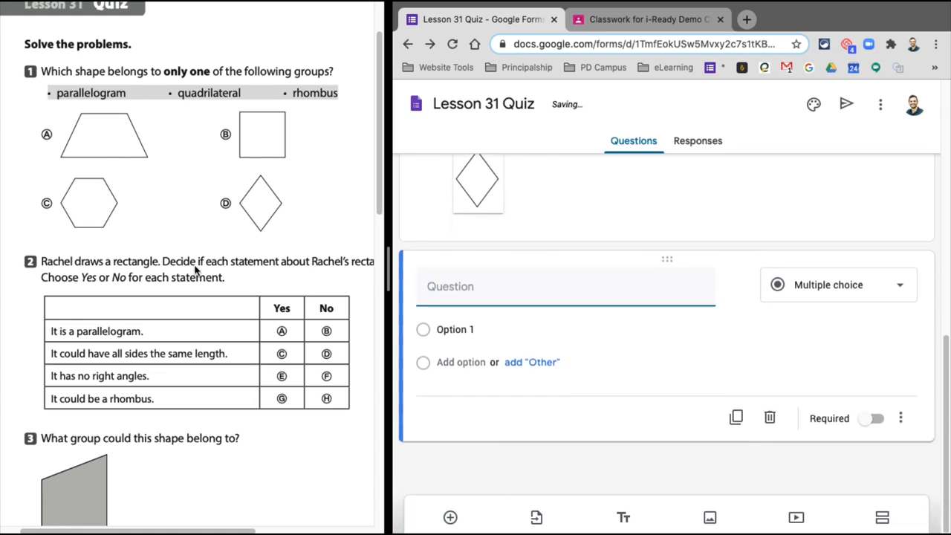
left_click(225, 277)
left_click_drag(225, 277, 42, 262)
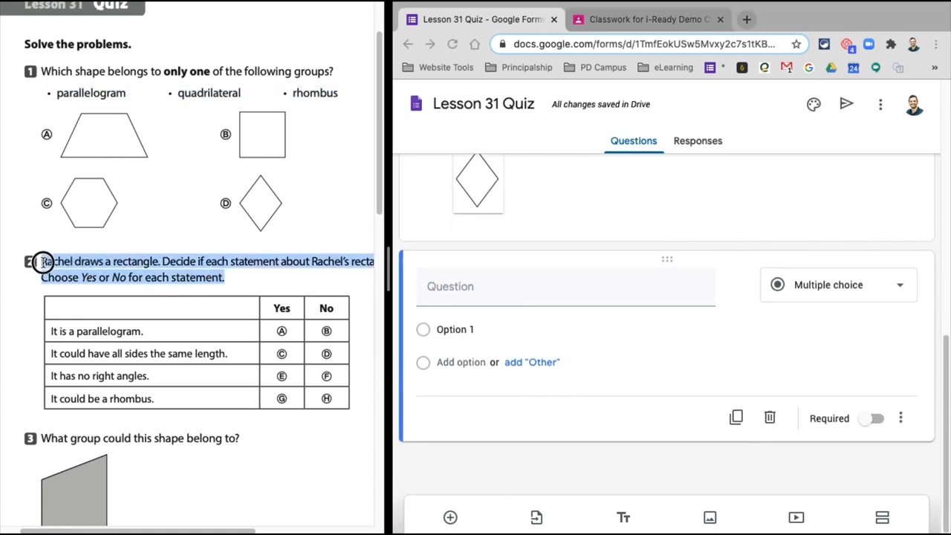
left_click(488, 292)
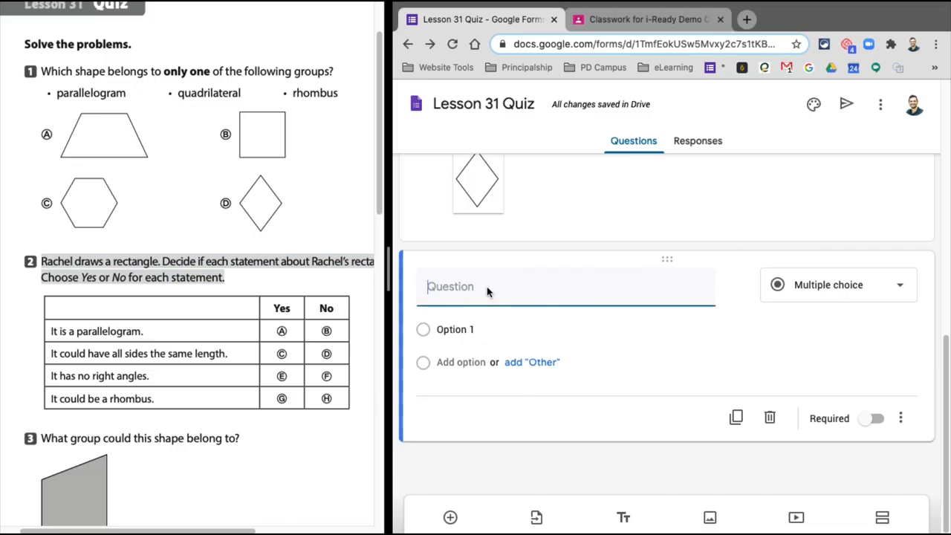
type("Rachel draws a rectangle. Decide if each statement about Rachel’s rectangle is true. Choose Yes or No for each statement.")
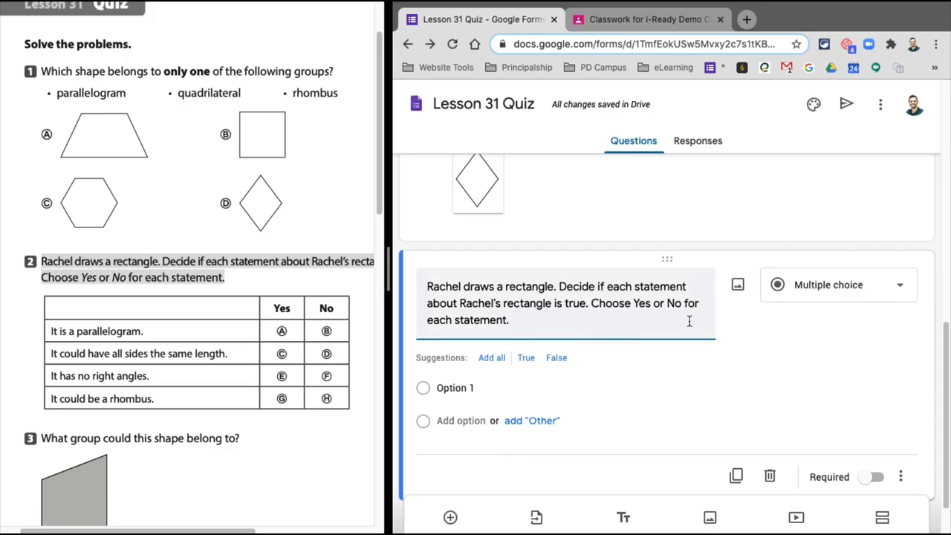
left_click(869, 289)
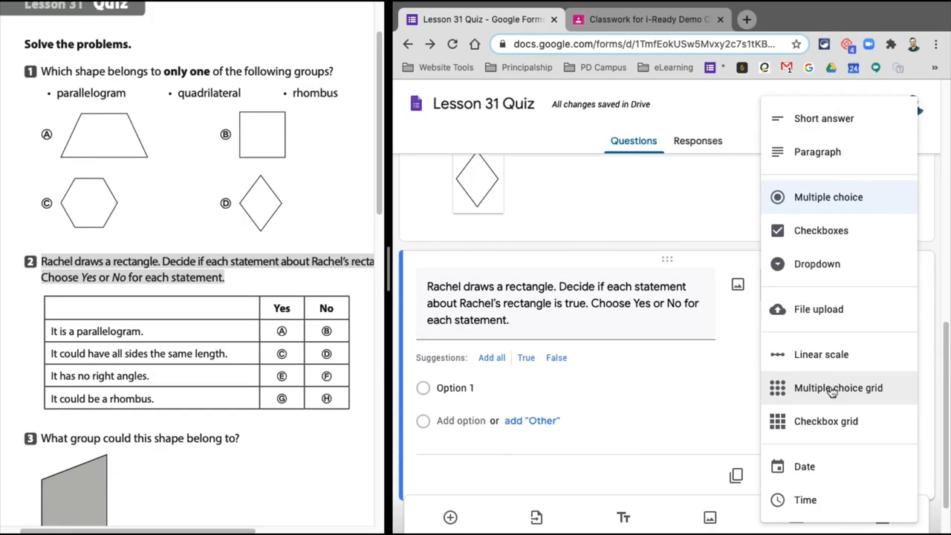
left_click(830, 390)
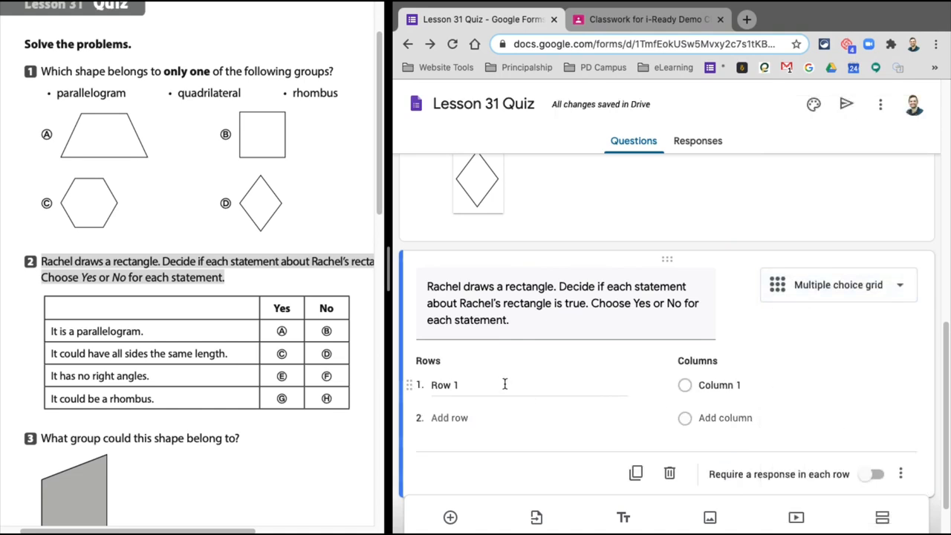
Step: Fill the first two grid rows with "It is a parallelogram." and "It could have all sides the same length." from the worksheet
left_click(153, 331)
left_click_drag(152, 331, 43, 331)
key("super+c")
left_click(464, 392)
key("super+v")
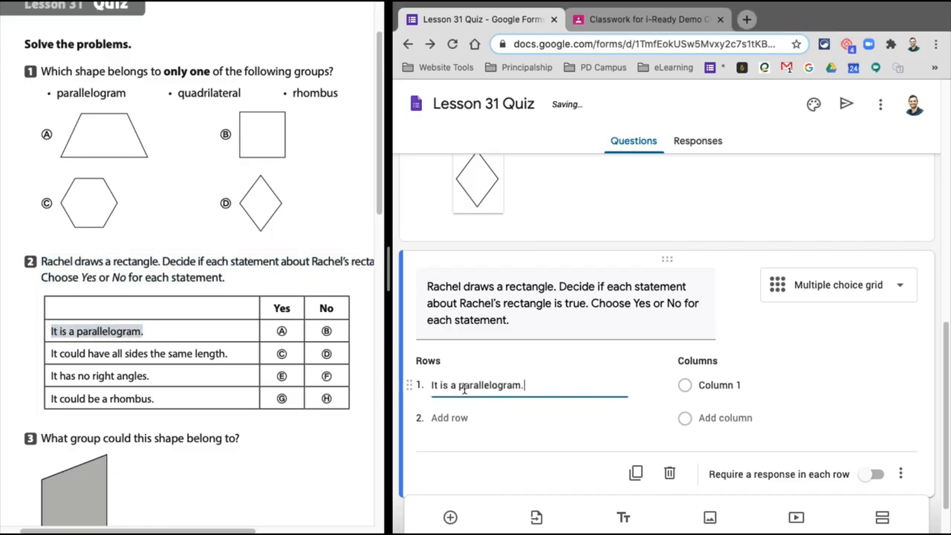
left_click_drag(222, 357, 47, 355)
key("super+c")
left_click(474, 419)
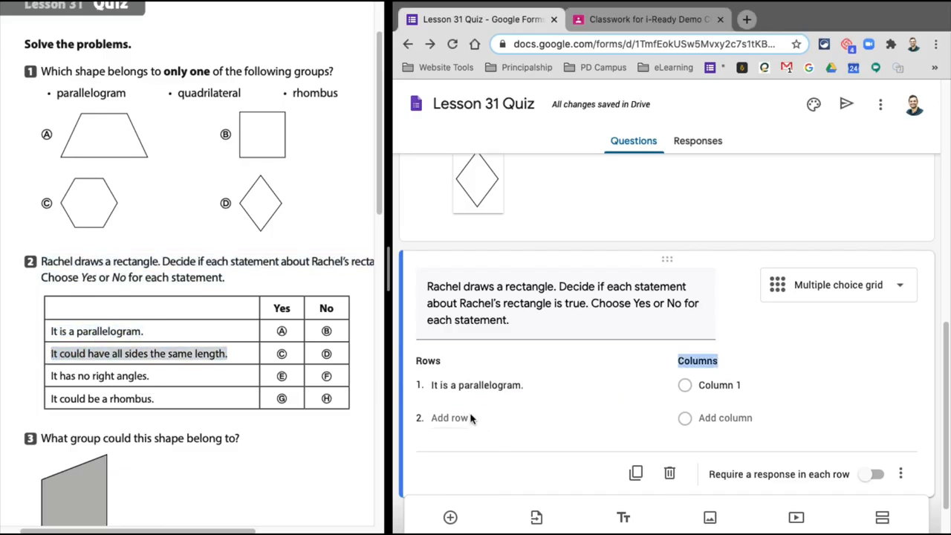
left_click(444, 418)
key("super+v")
key("Return")
Step: Fill grid rows 3 and 4 with "It has no right angles." and "It could be a rhombus."
left_click_drag(108, 379, 108, 379)
triple_click(108, 379)
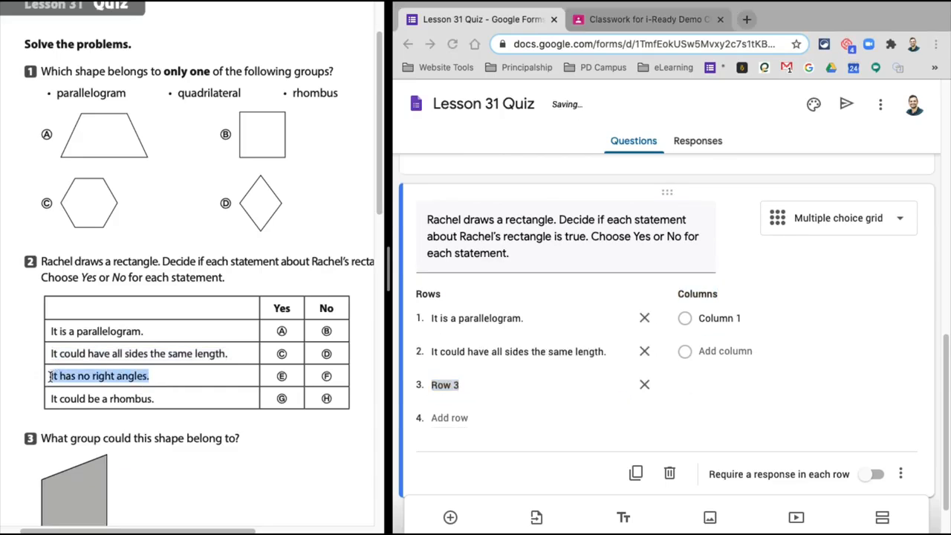
left_click(435, 386)
type("It has no right angles.")
left_click_drag(179, 401, 46, 399)
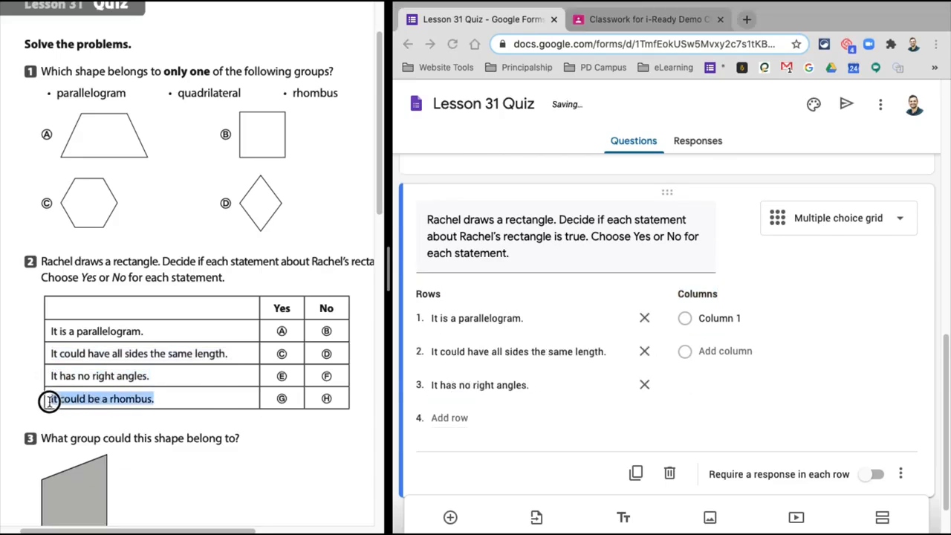
left_click(455, 418)
type("It could be a rhombus.")
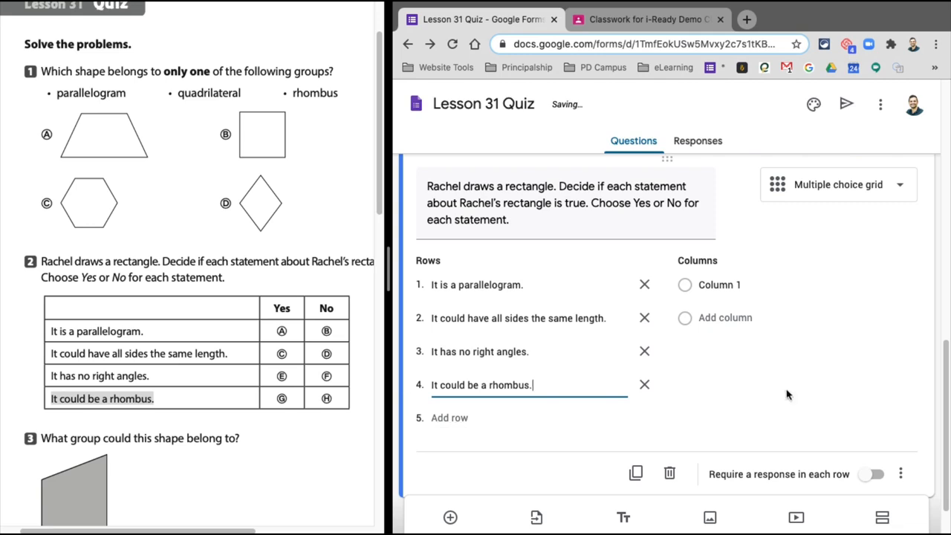
Step: Name the grid columns Yes and No, and require a response in each row
left_click(728, 283)
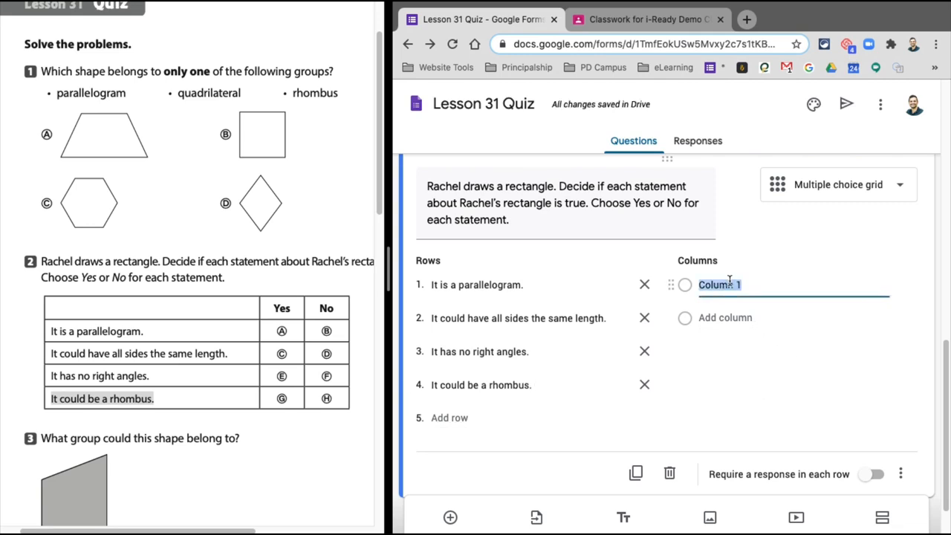
type("Yes")
left_click(740, 317)
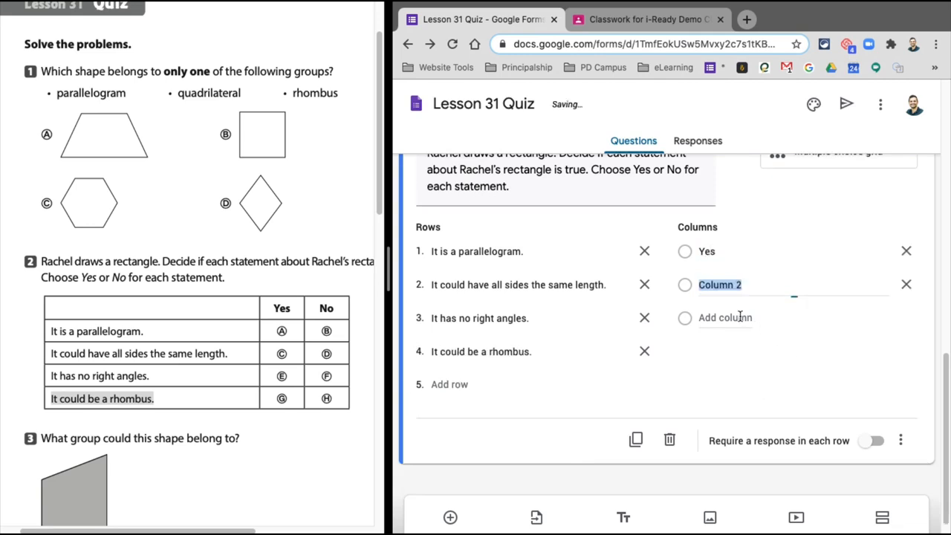
type("No")
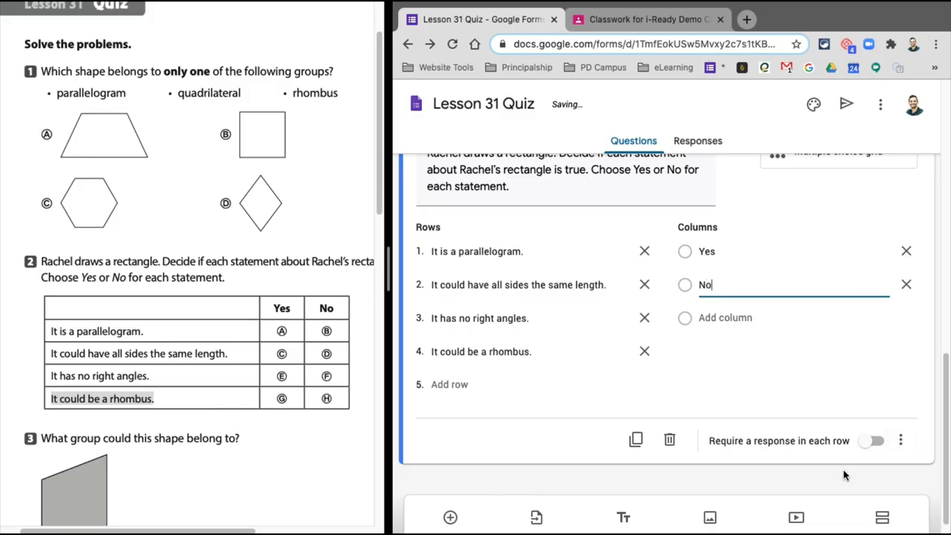
left_click(845, 475)
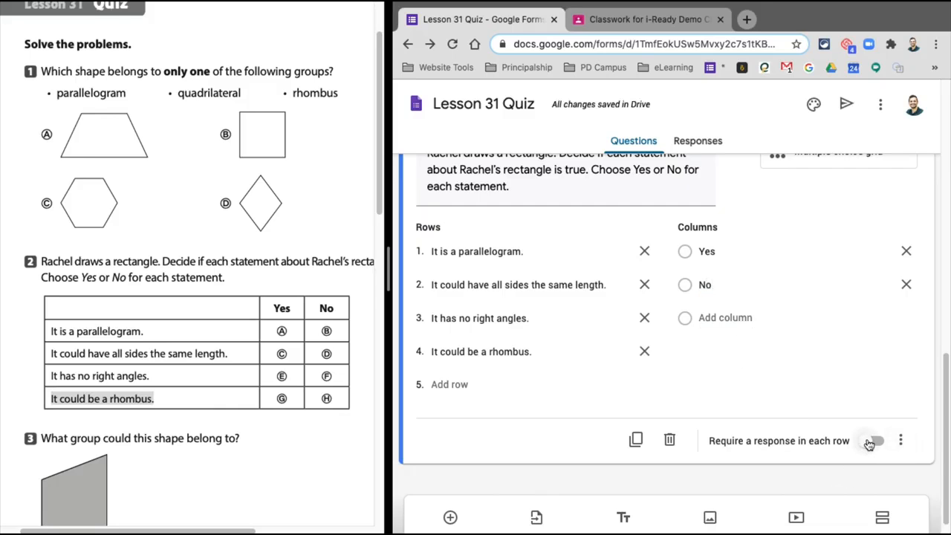
left_click(870, 441)
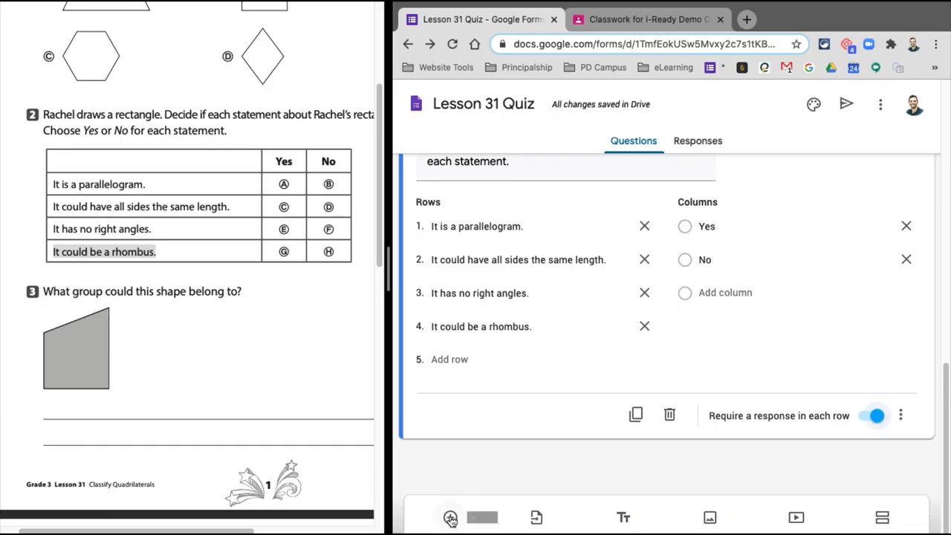
Step: Add a new question below the grid and set its type to Short answer
left_click(450, 517)
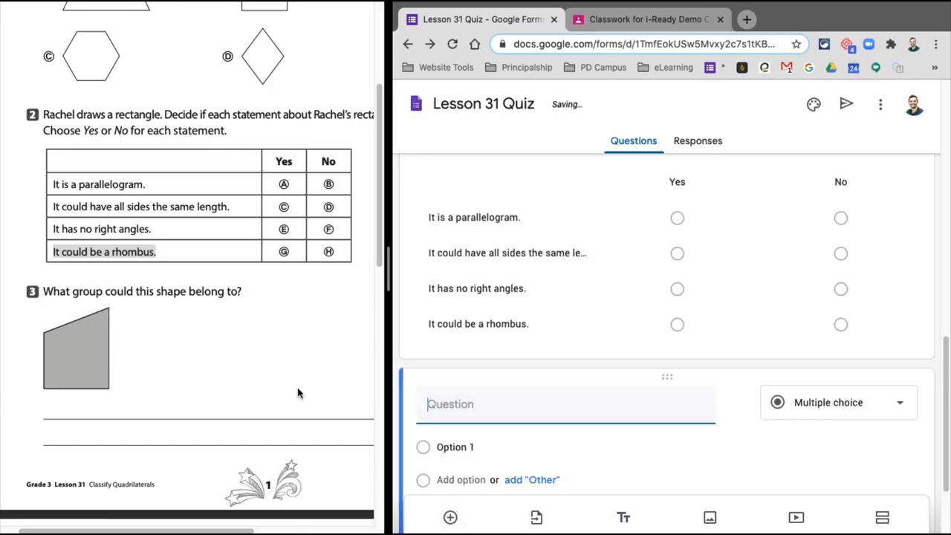
scroll(273, 393, "right", 2)
scroll(273, 393, "left", 2)
left_click(867, 405)
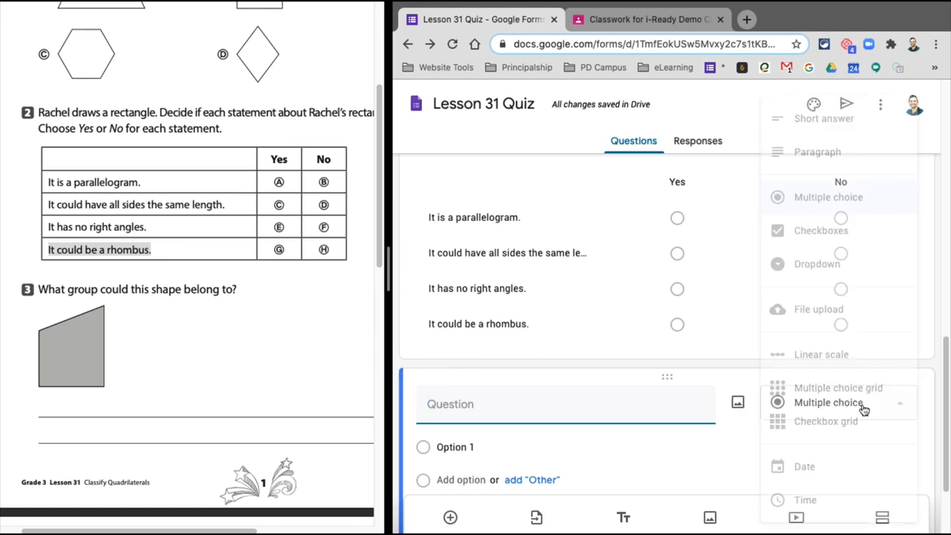
left_click(827, 135)
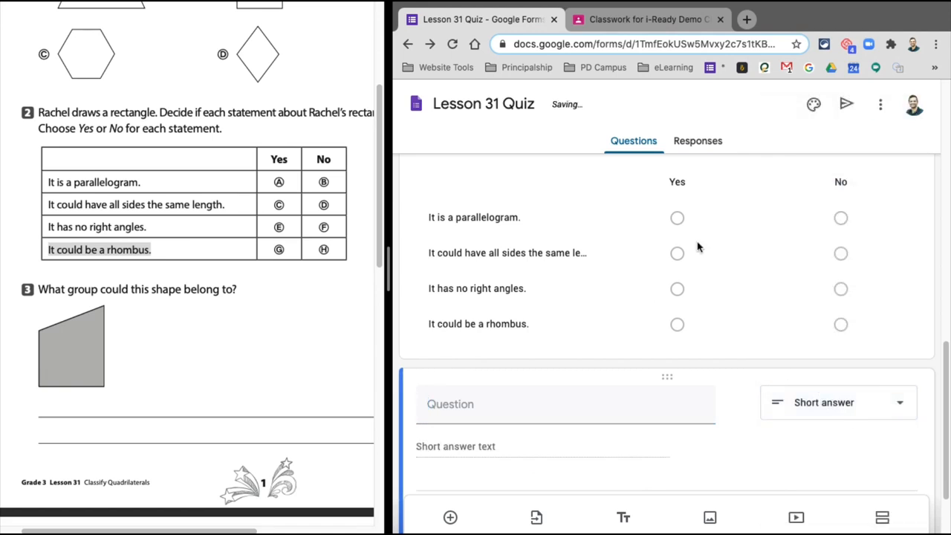
Step: Copy "What group could this shape belong to?" from the worksheet into the short-answer question and mark it as required
left_click(188, 277)
left_click_drag(244, 290, 41, 286)
key("ctrl+c")
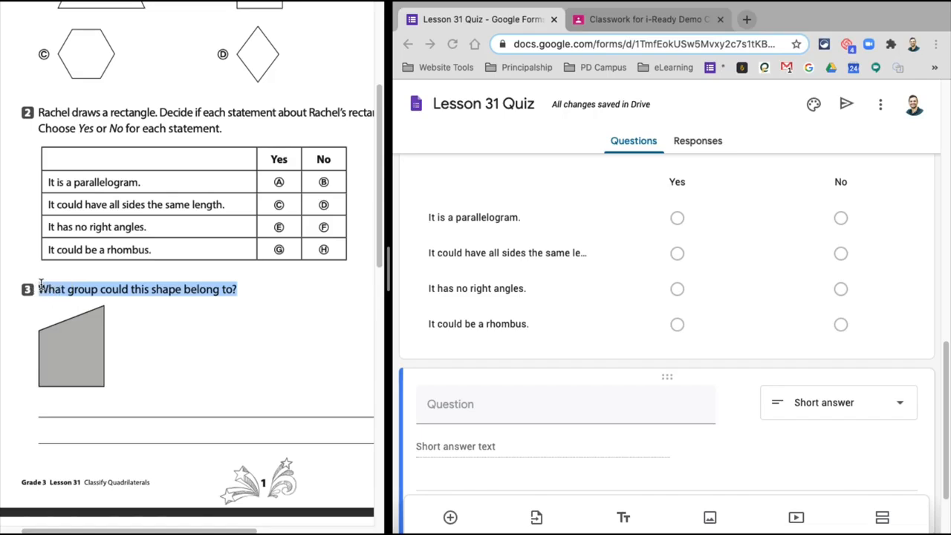
left_click(471, 405)
left_click(465, 403)
key("ctrl+v")
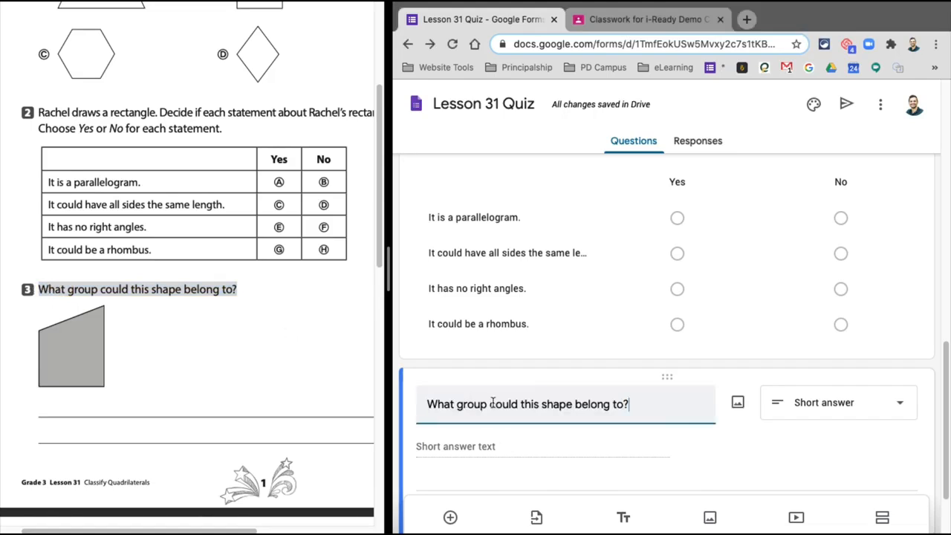
scroll(627, 446, "down", 2)
left_click(877, 422)
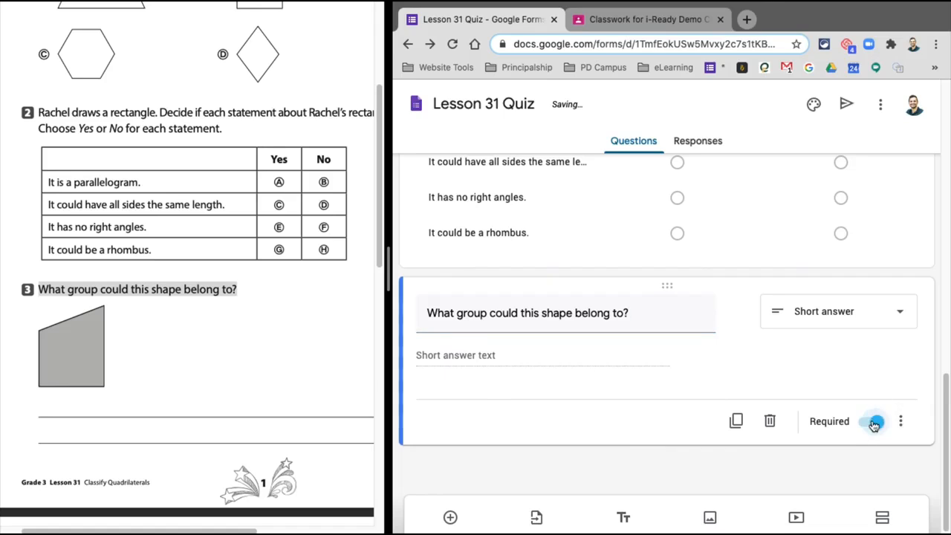
Step: Take a screenshot of the worksheet's gray quadrilateral and insert it as the image of the short-answer question
triple_click(649, 311)
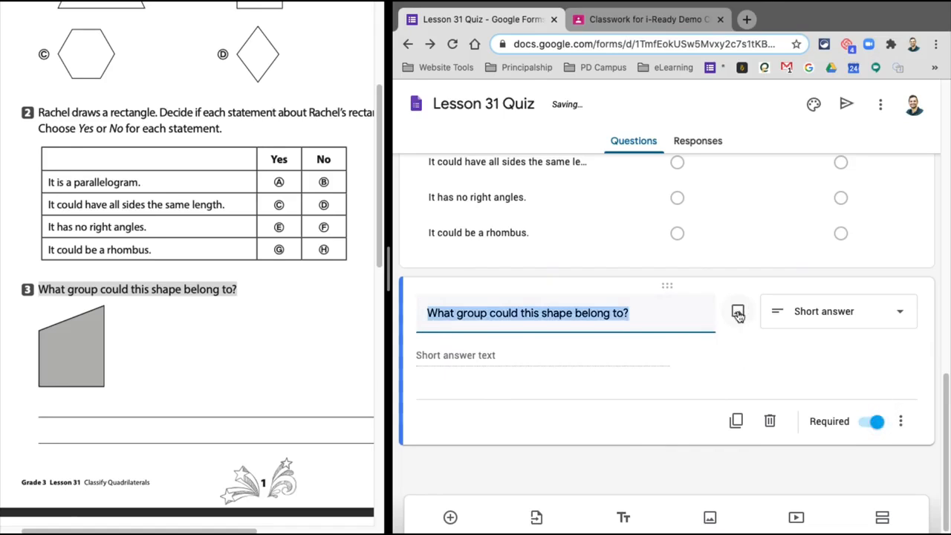
left_click(738, 313)
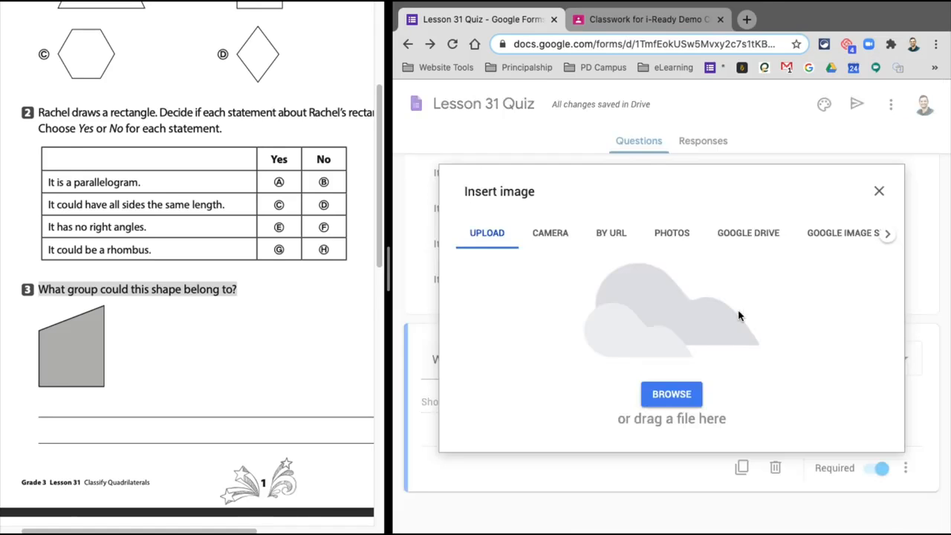
key("super+shift+4")
left_click_drag(27, 303, 116, 395)
left_click_drag(889, 494, 707, 380)
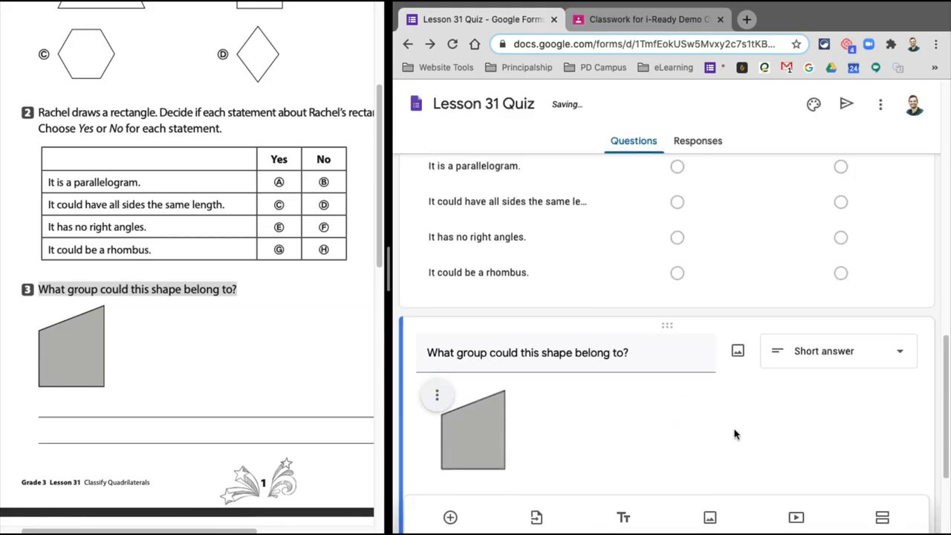
Step: Add a Checkboxes question with the worksheet's question 4 text, "Which words can be used to describe the shape below?"
scroll(734, 434, "down", 3)
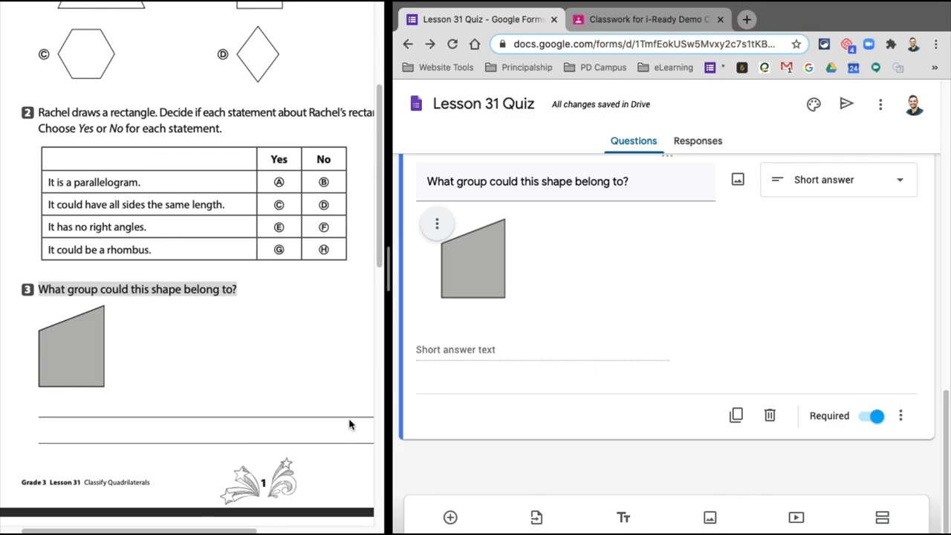
scroll(349, 424, "down", 10)
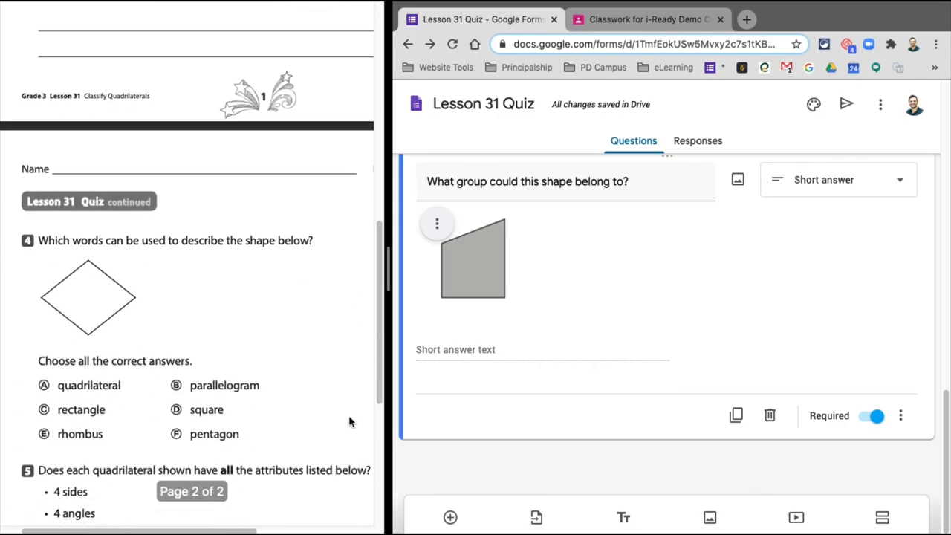
left_click(451, 518)
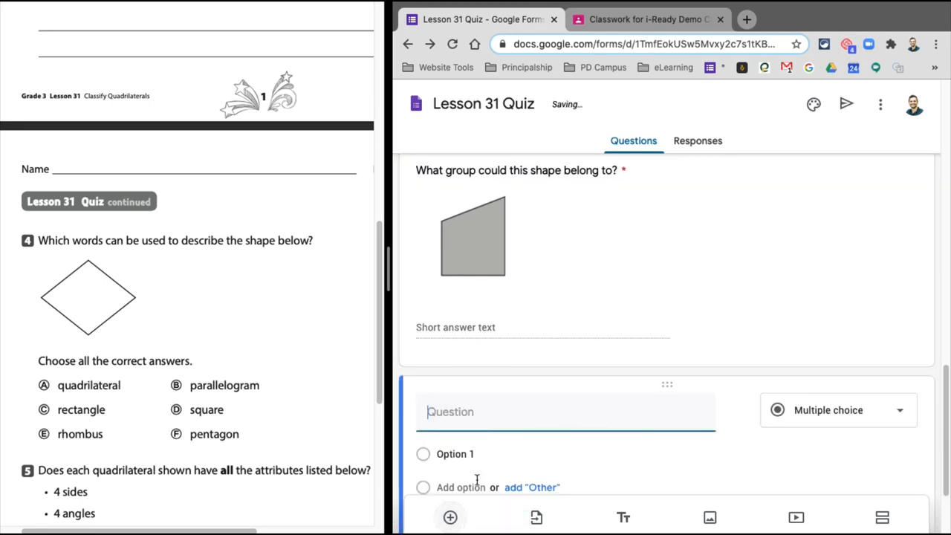
left_click_drag(315, 241, 40, 237)
key("ctrl+c")
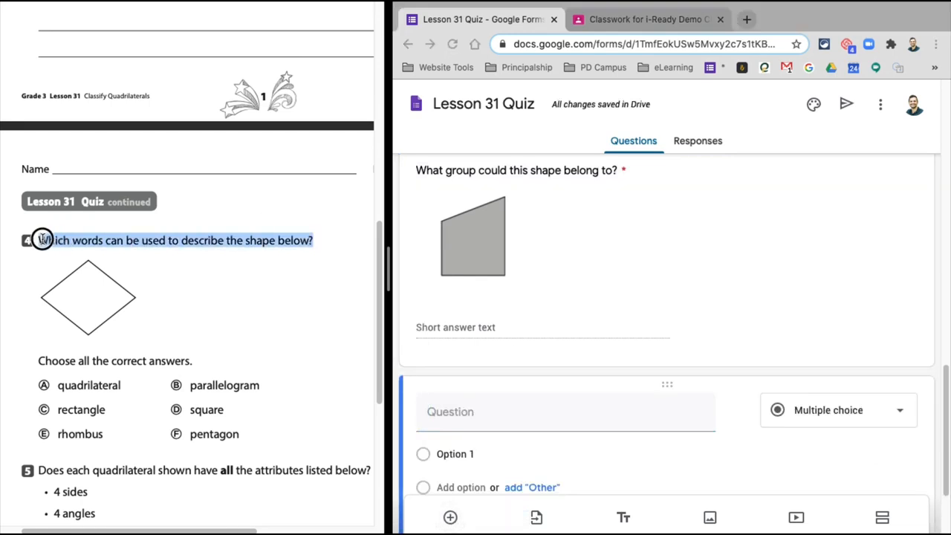
left_click(438, 421)
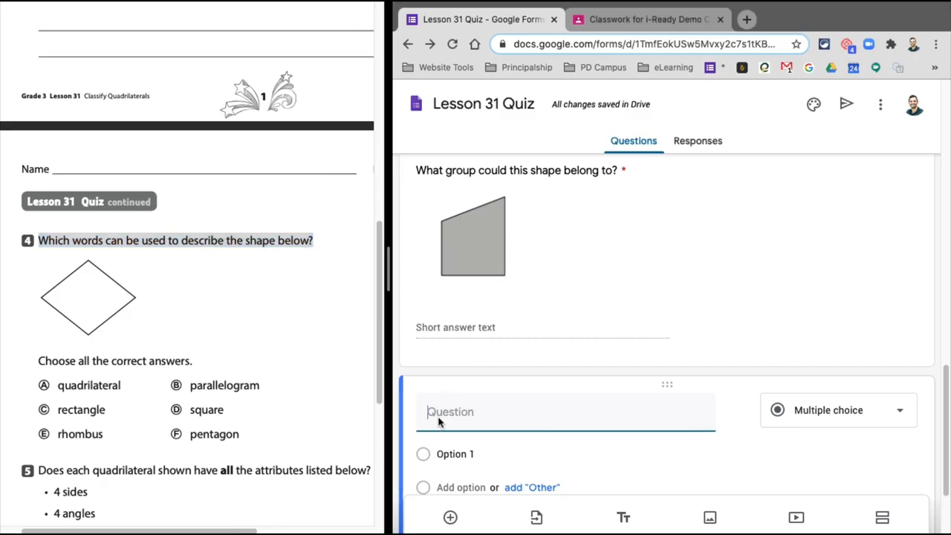
key("ctrl+v")
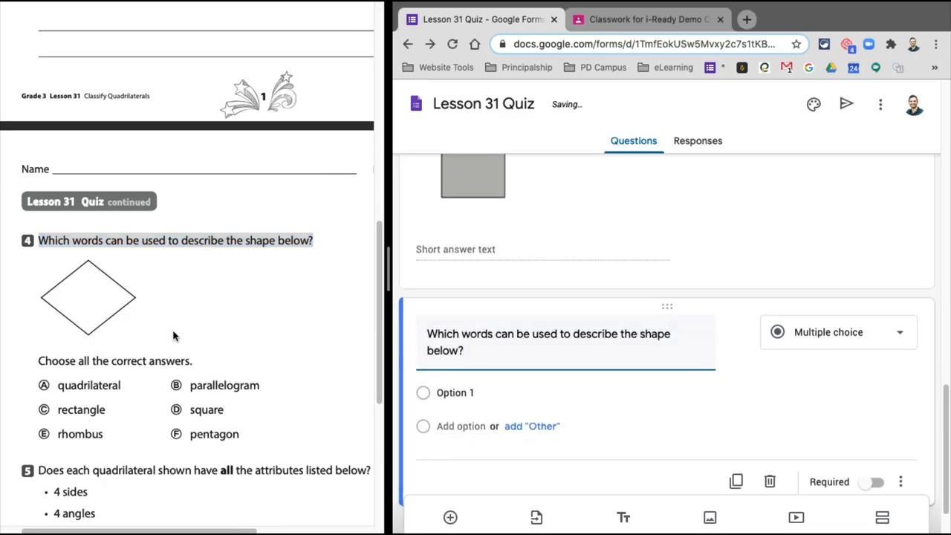
scroll(167, 372, "down", 1)
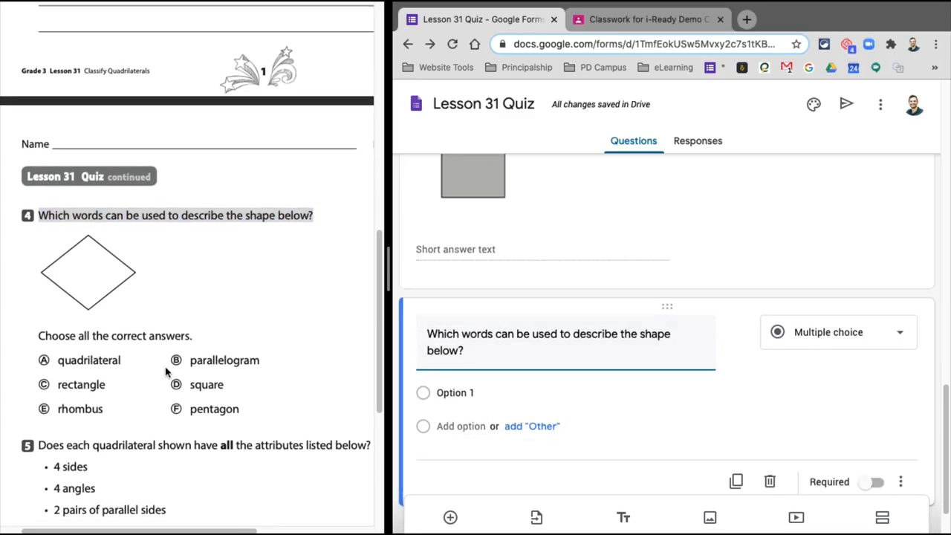
left_click(838, 333)
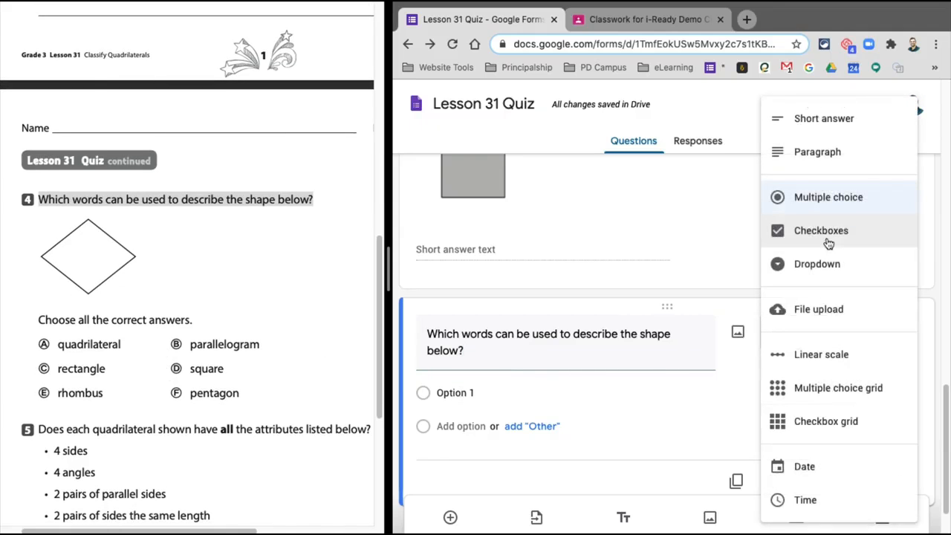
left_click(829, 232)
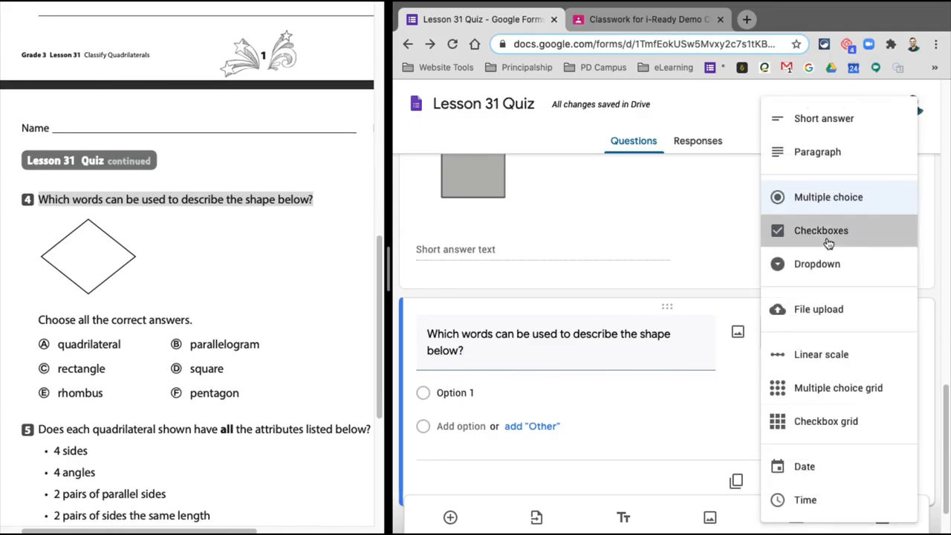
Step: Append "Choose all the correct answers." to the text of the checkbox question about describing the shape
left_click(520, 359)
left_click(520, 359)
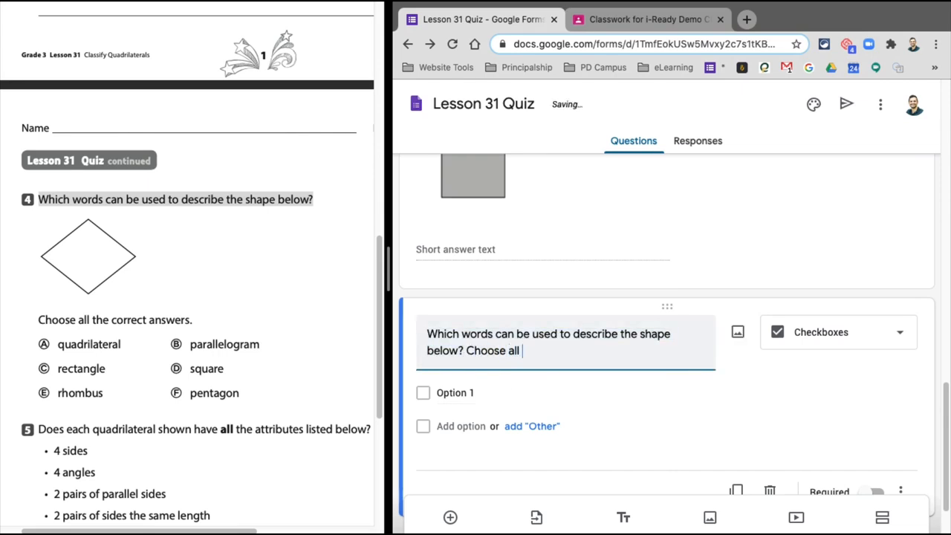
type("Choose all the correct answe")
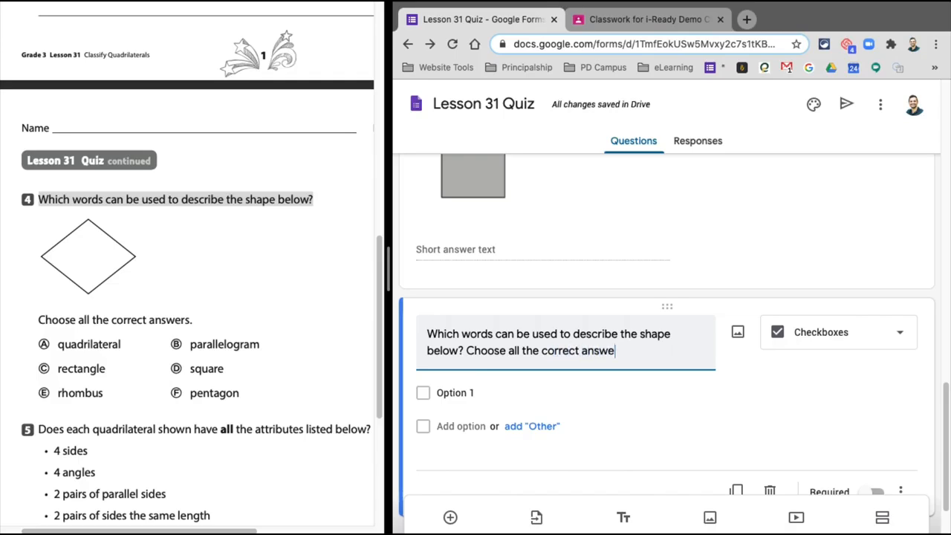
type("rs.")
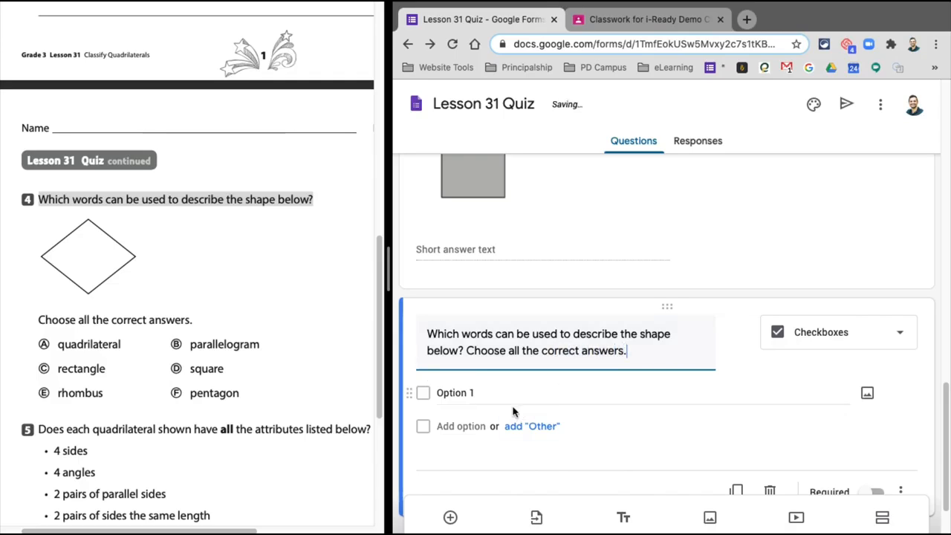
Step: Fill in the first two checkbox options with "quadrilateral" and "parallelogram" from the worksheet
left_click(470, 393)
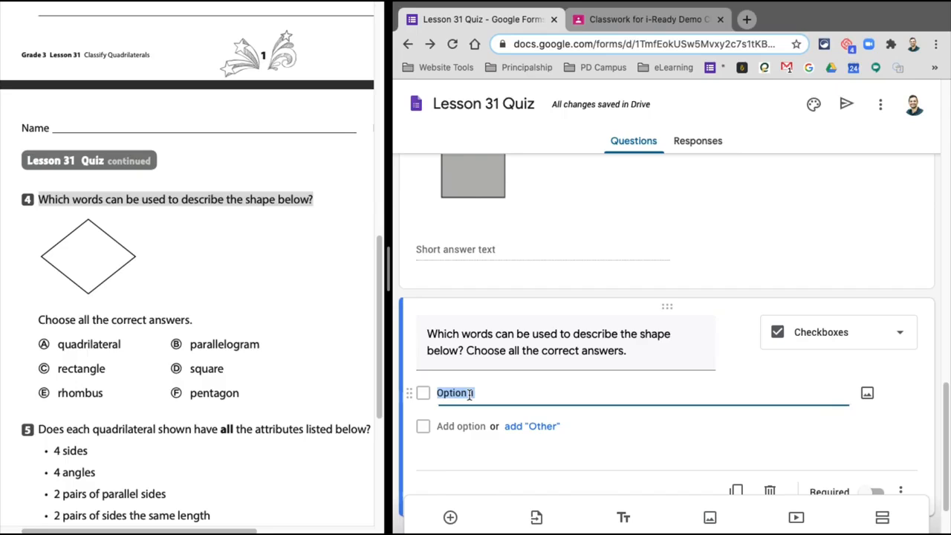
double_click(103, 345)
key("ctrl+c")
left_click(456, 390)
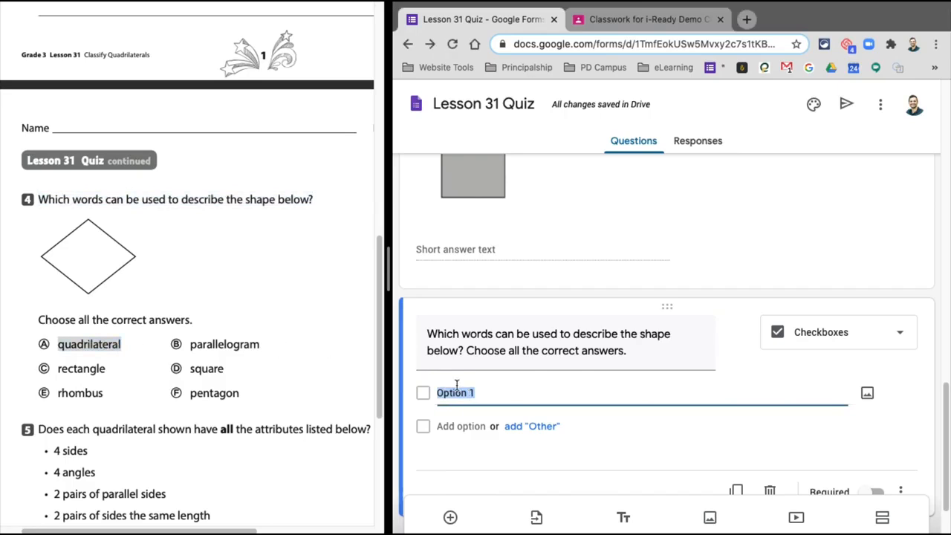
key("ctrl+v")
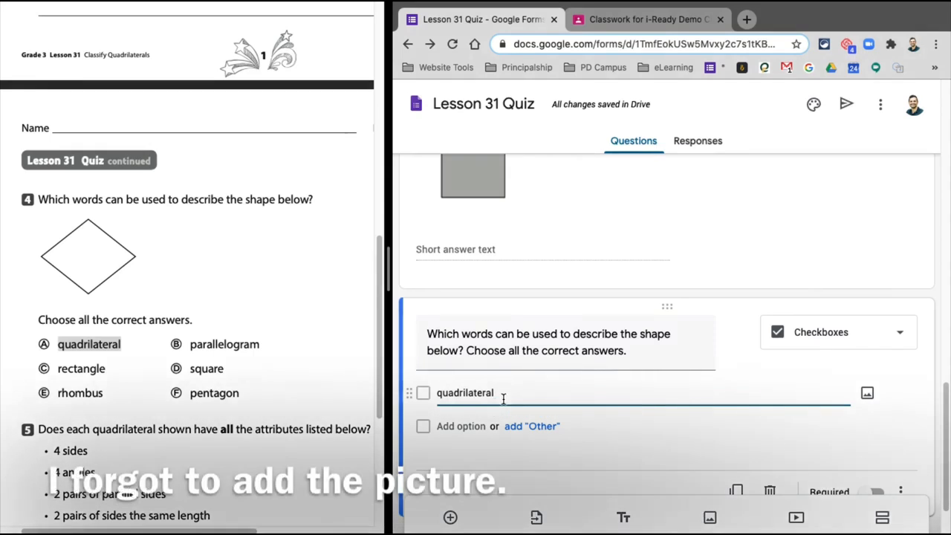
left_click(460, 426)
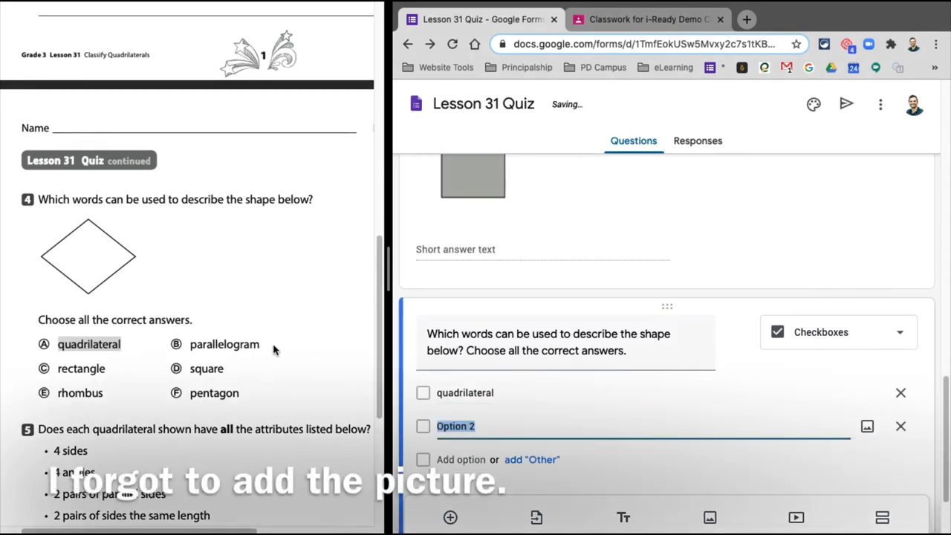
double_click(225, 344)
double_click(441, 426)
type("parallelogram")
key("Return")
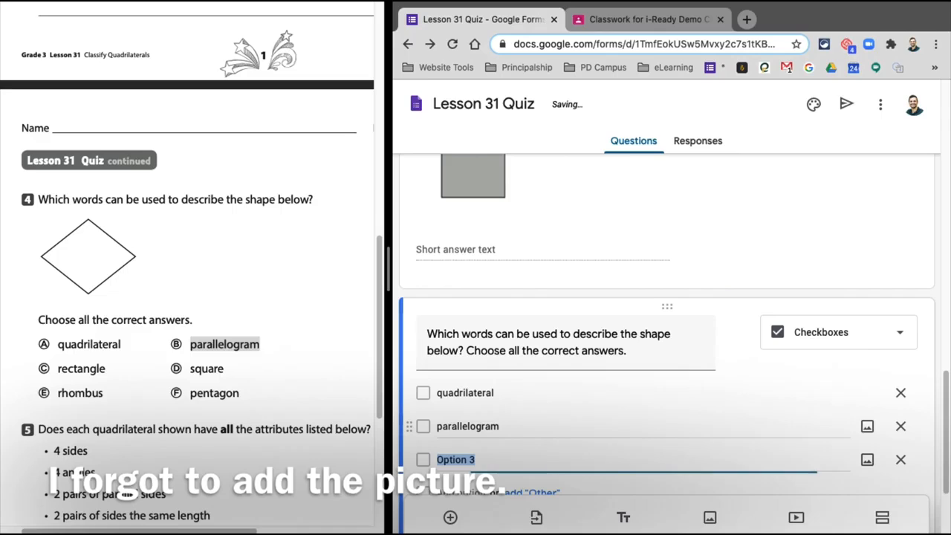
Step: Add the remaining answer options "rectangle", "square", "rhombus" and "pentagon" to the checkbox question
type("rectangle")
key("Return")
type("square")
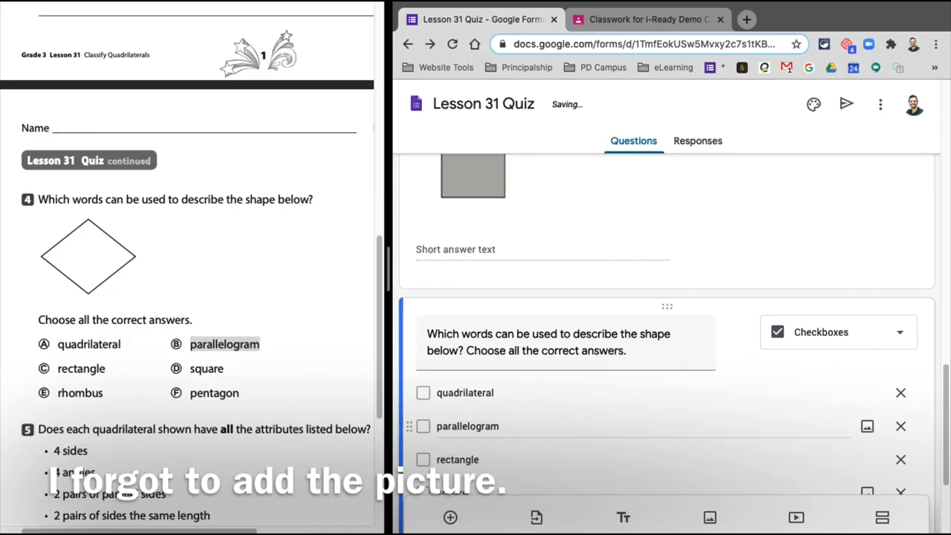
key("Return")
type("rhombus")
key("Return")
type("pentagon")
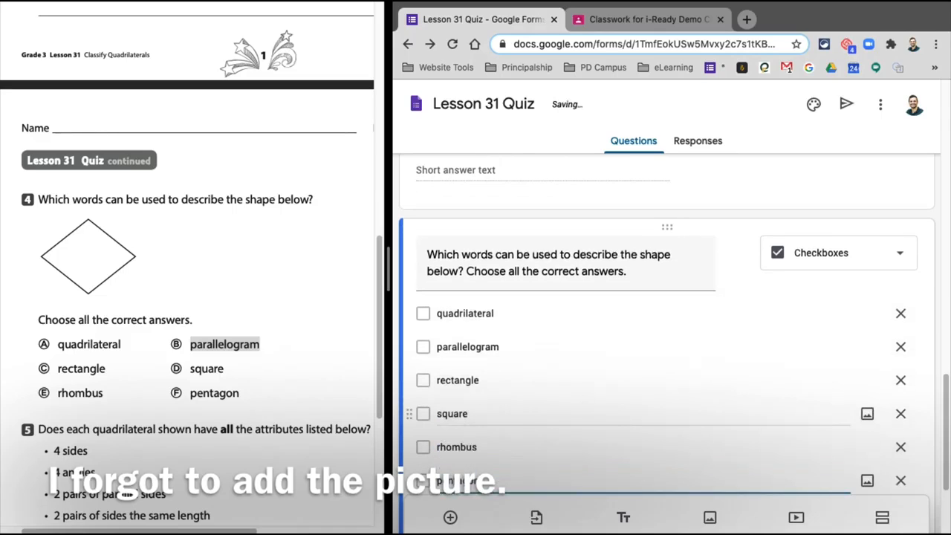
Step: Mark the checkbox question as required
scroll(606, 418, "down", 2)
left_click(663, 464)
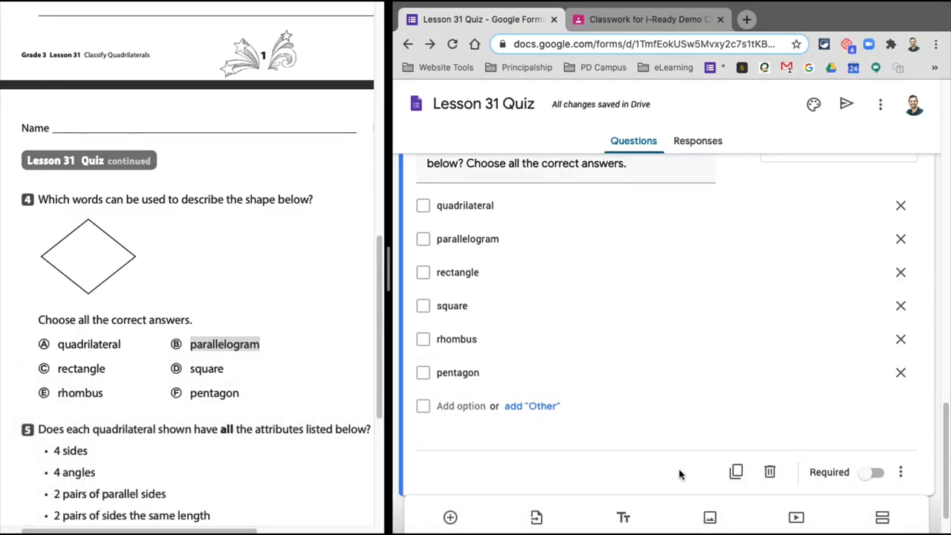
left_click(877, 475)
Step: Add a new question with the worksheet's question 5 text, "Does each quadrilateral shown have all the attributes listed below?"
scroll(468, 498, "down", 1)
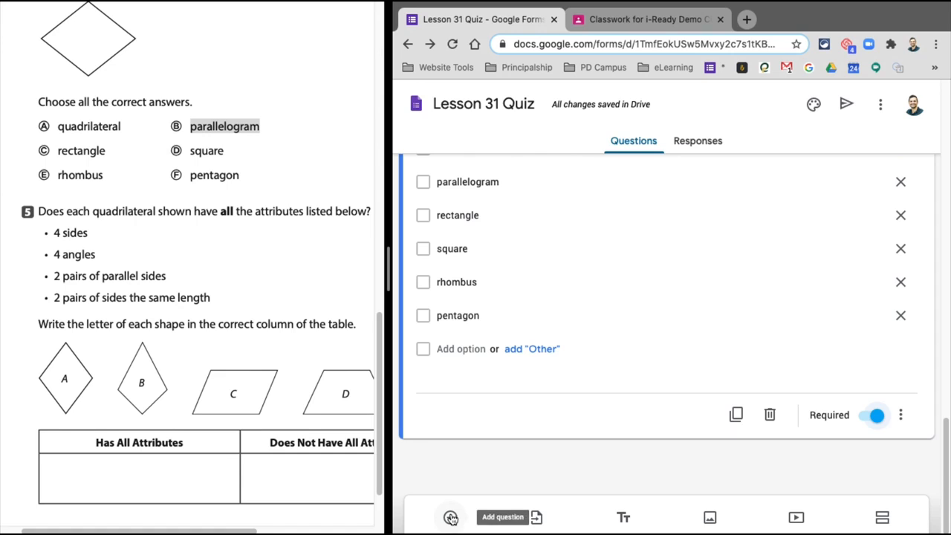
left_click(451, 517)
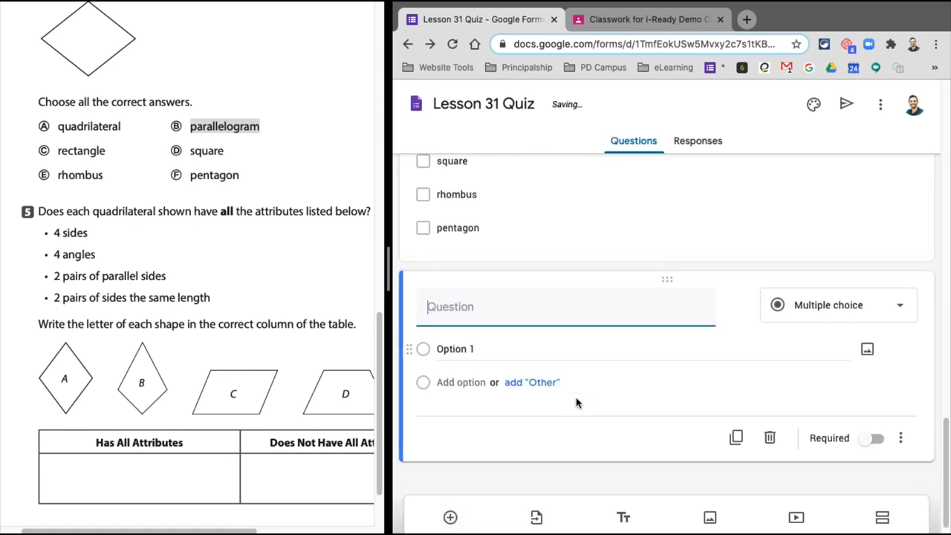
left_click(362, 214)
left_click_drag(370, 211, 39, 210)
key("ctrl+c")
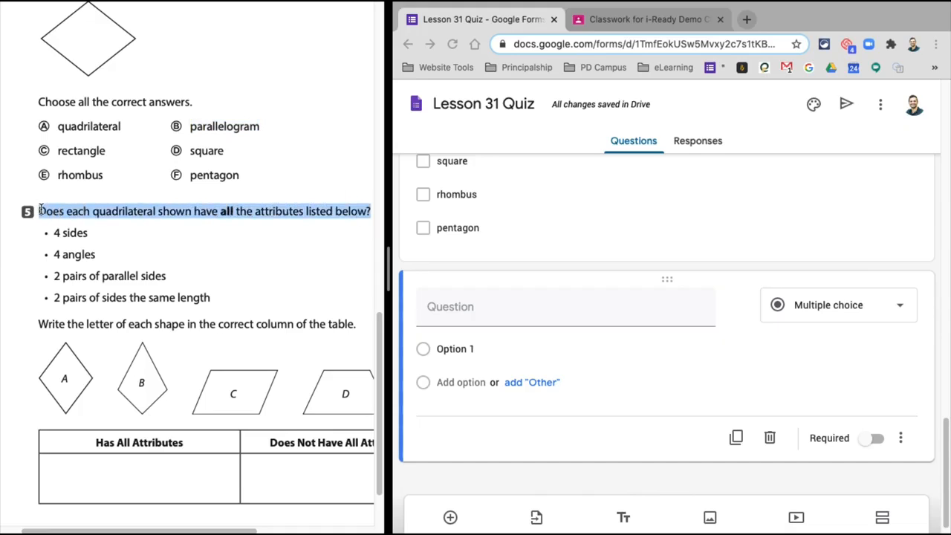
left_click(481, 306)
key("ctrl+v")
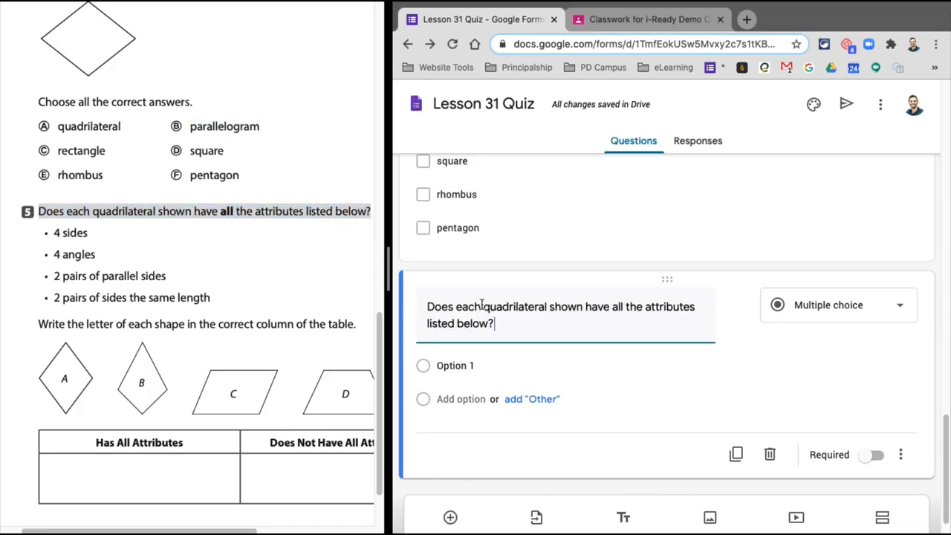
Step: Make question 5 a Multiple choice grid and insert a screenshot of the worksheet's attribute list and shapes A to E as its image
left_click_drag(387, 422, 424, 421)
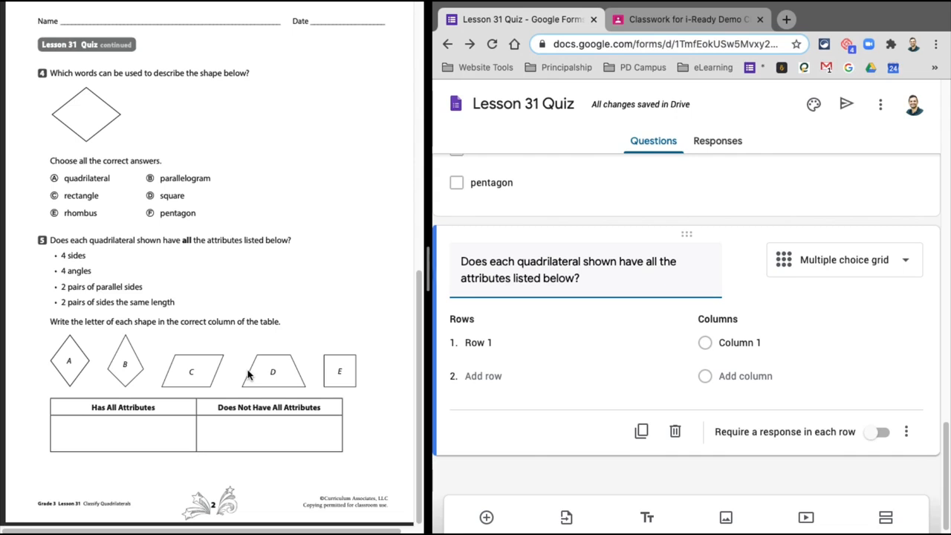
key("super+shift+4")
left_click_drag(33, 248, 369, 393)
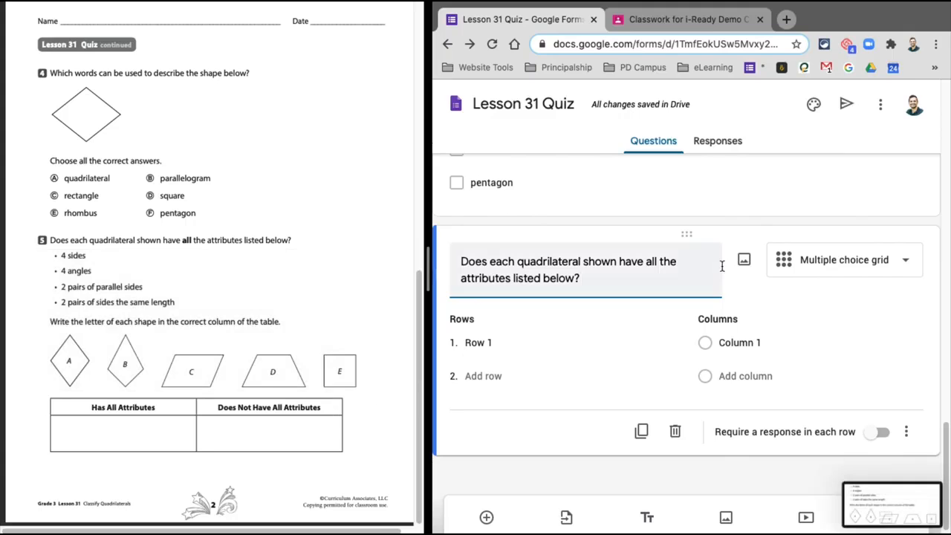
left_click(745, 261)
left_click_drag(901, 512, 677, 344)
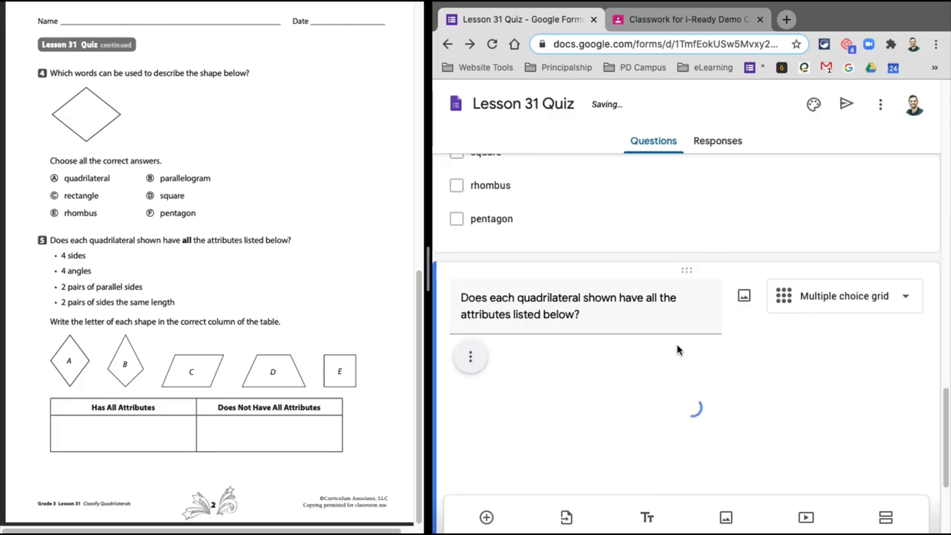
Step: Label the rows of the multiple choice grid A, B, C, D and E
scroll(798, 383, "down", 2)
scroll(798, 387, "down", 1)
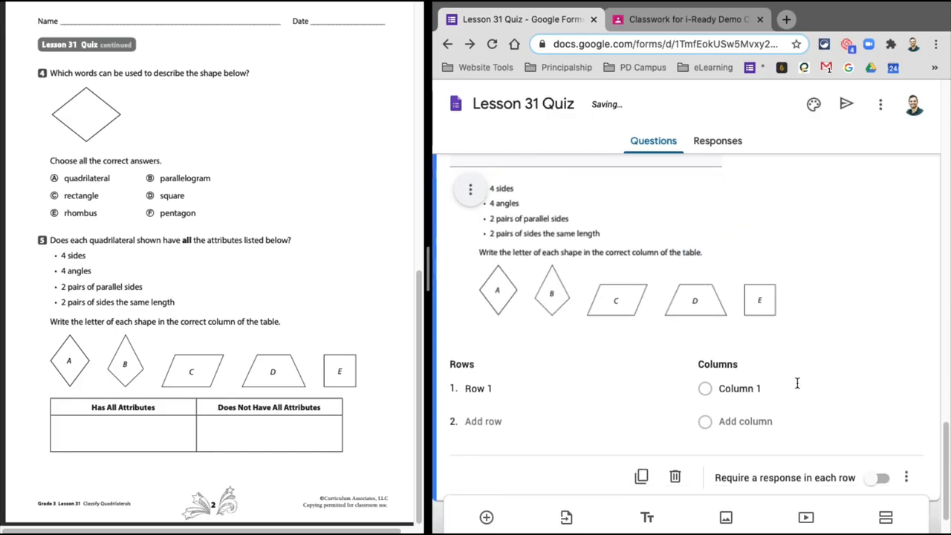
left_click(486, 387)
type("A")
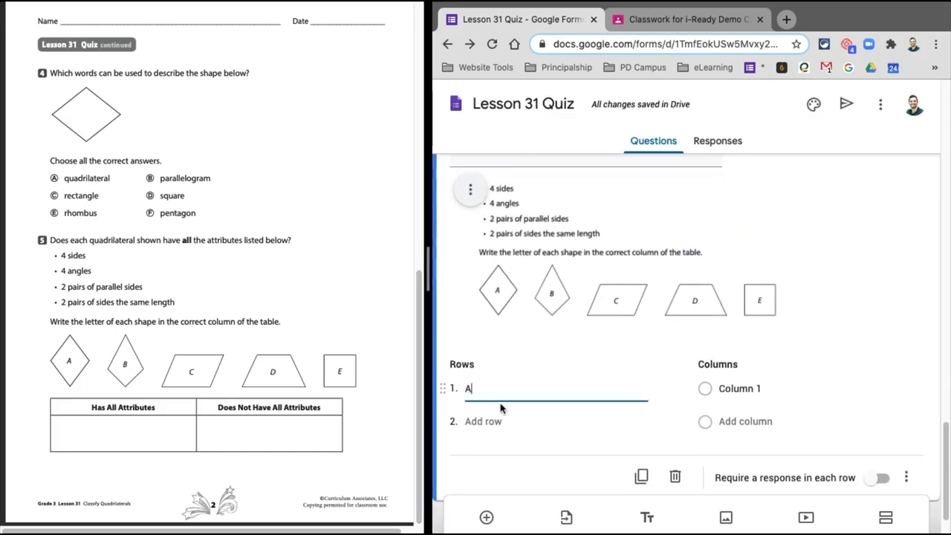
key("Return")
type("B")
key("Return")
type("C")
key("Return")
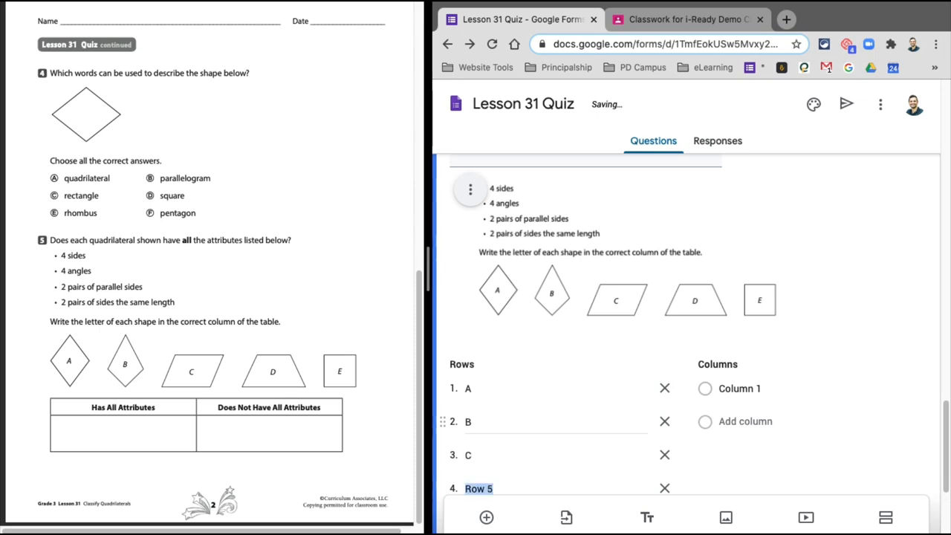
type("D")
Step: Name the two grid columns "Has All Attributes" and "Does Not Have All Attirbutes"
left_click(747, 386)
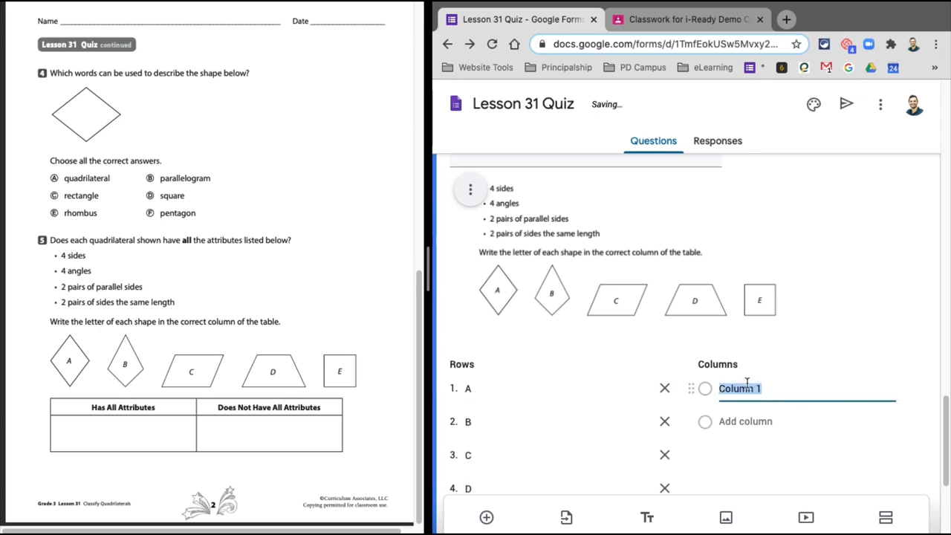
type("Has All Attribu")
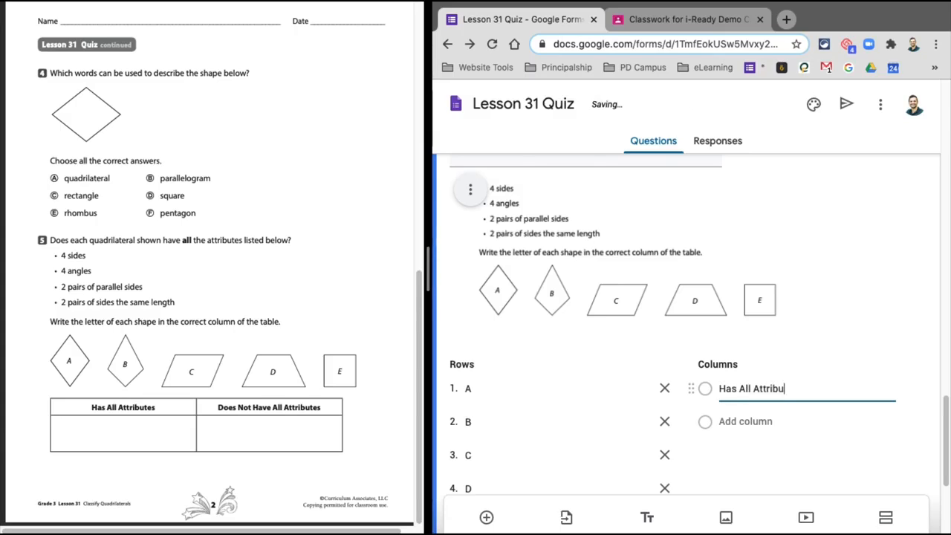
type("tes")
key("Return")
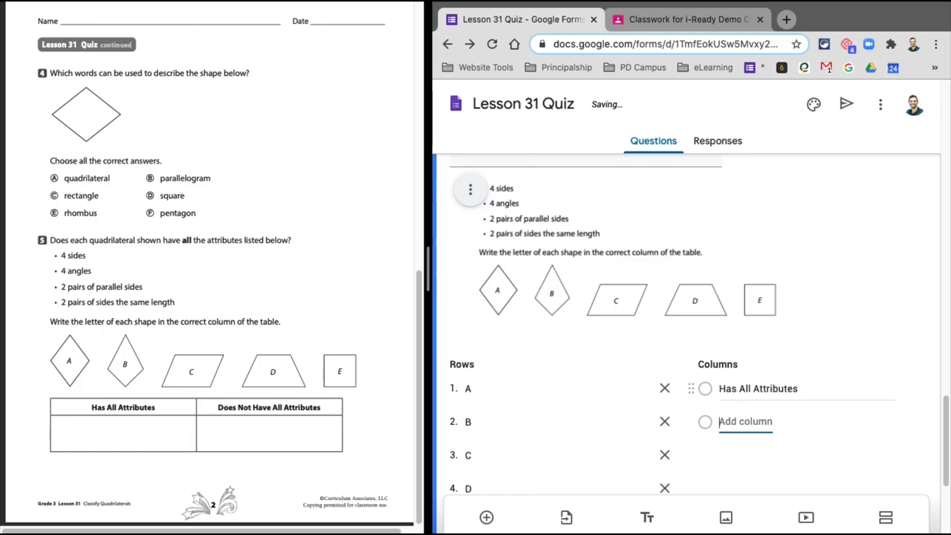
type("Does Not ")
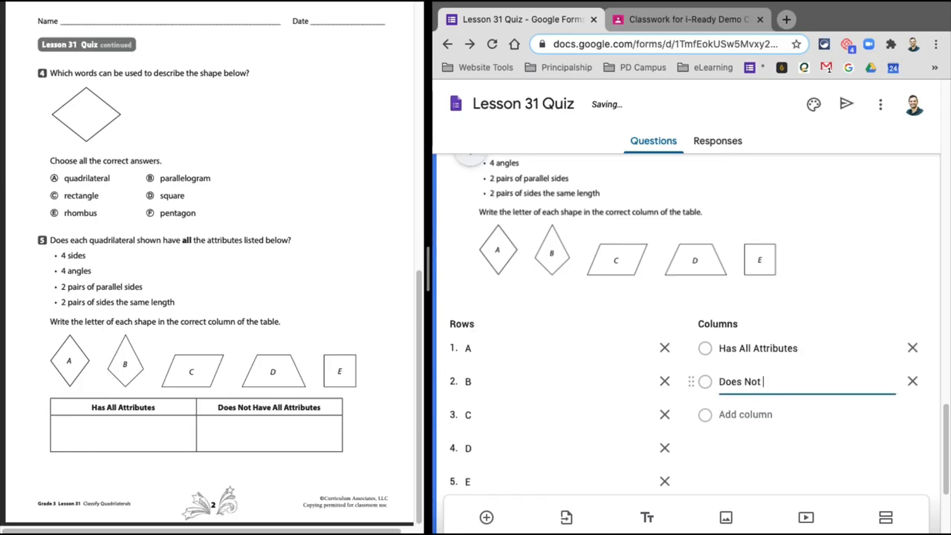
type("Hab")
key("BackSpace")
type("ve All Attirbute")
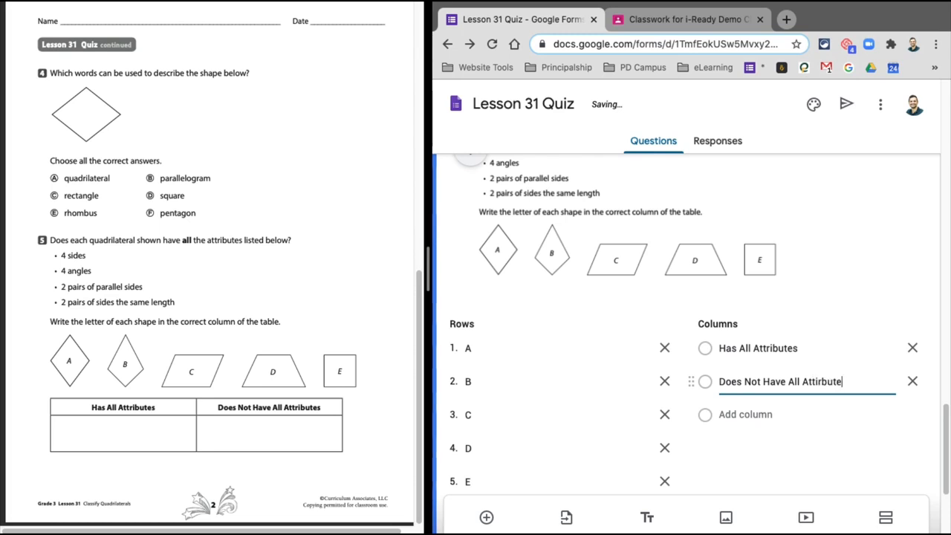
type("s")
left_click(926, 275)
Step: Delete the extra row "Row 3" from the grid and require a response in each row
scroll(927, 281, "down", 1)
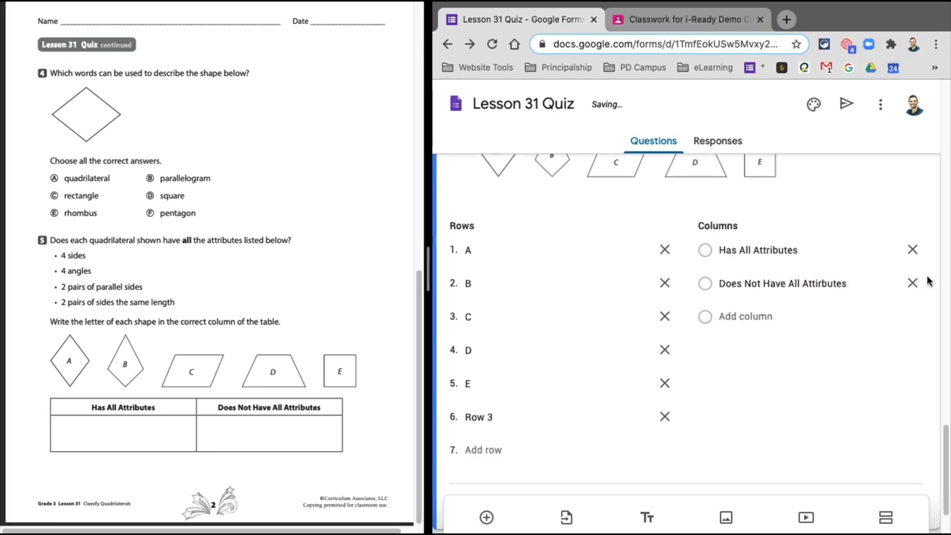
scroll(927, 281, "down", 1)
scroll(928, 281, "up", 1)
left_click(664, 407)
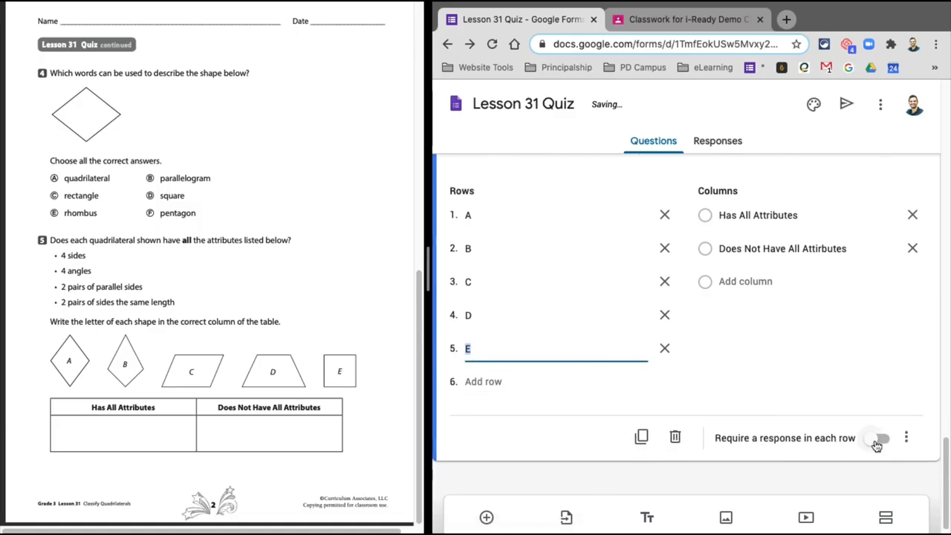
left_click(876, 440)
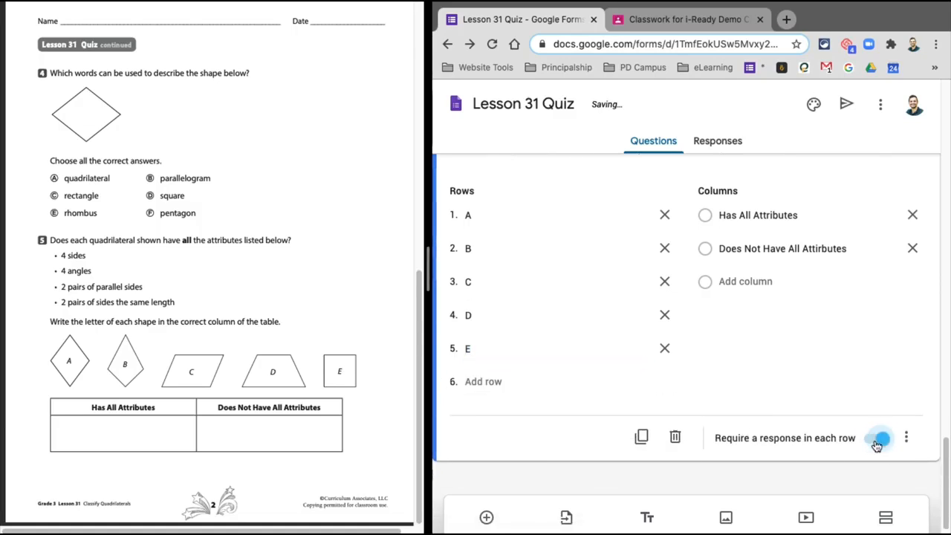